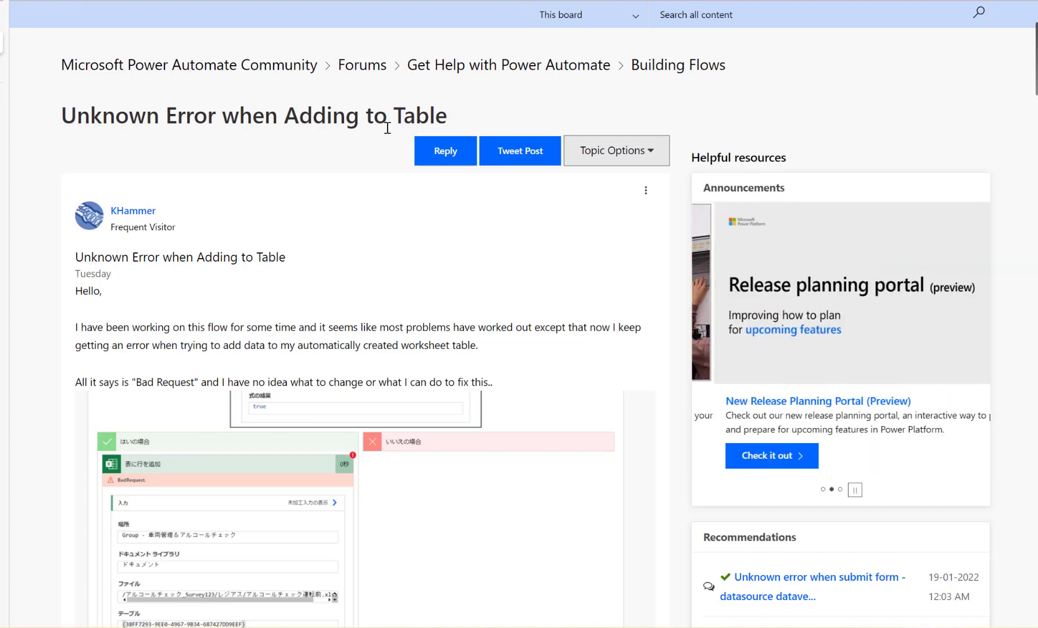
# Scroll through the reference page, then switch to the Add a row into a table flow
pyautogui.scroll(-5, 401, 215)
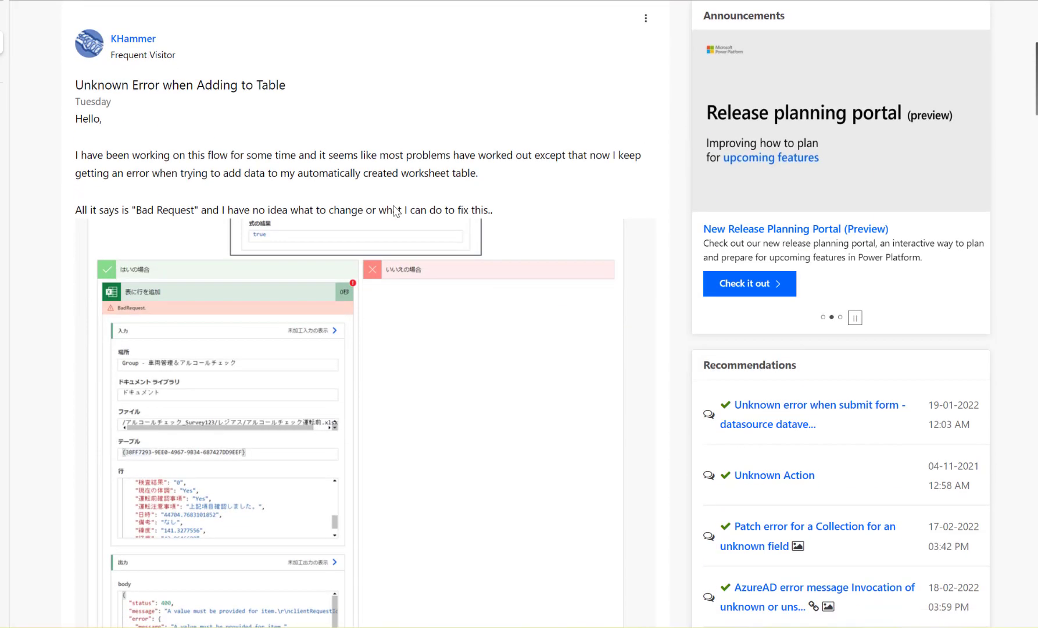
pyautogui.scroll(-8, 397, 211)
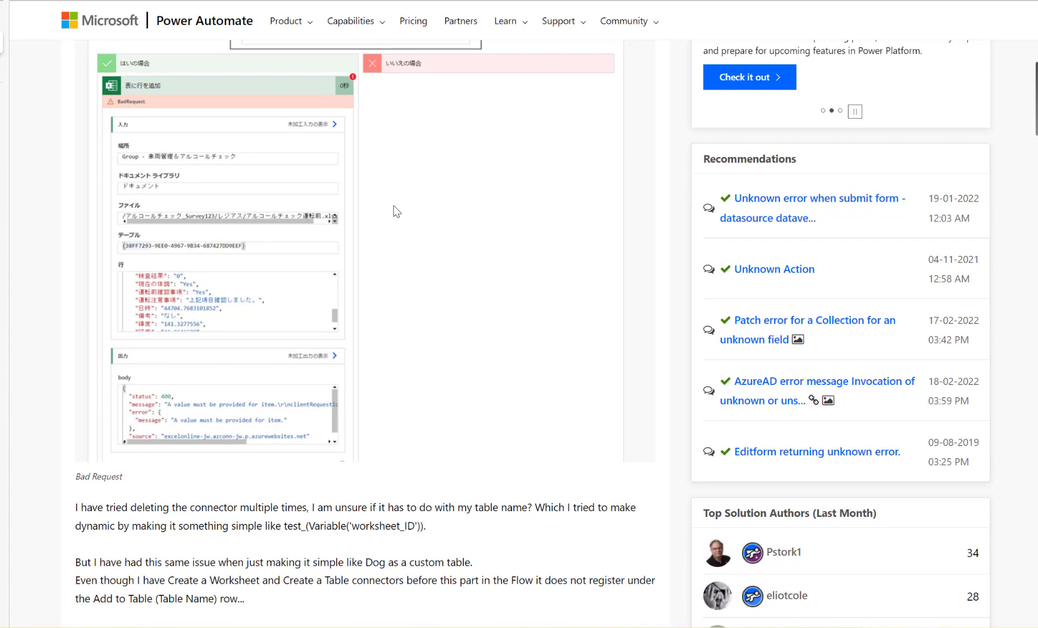
pyautogui.scroll(-18, 396, 211)
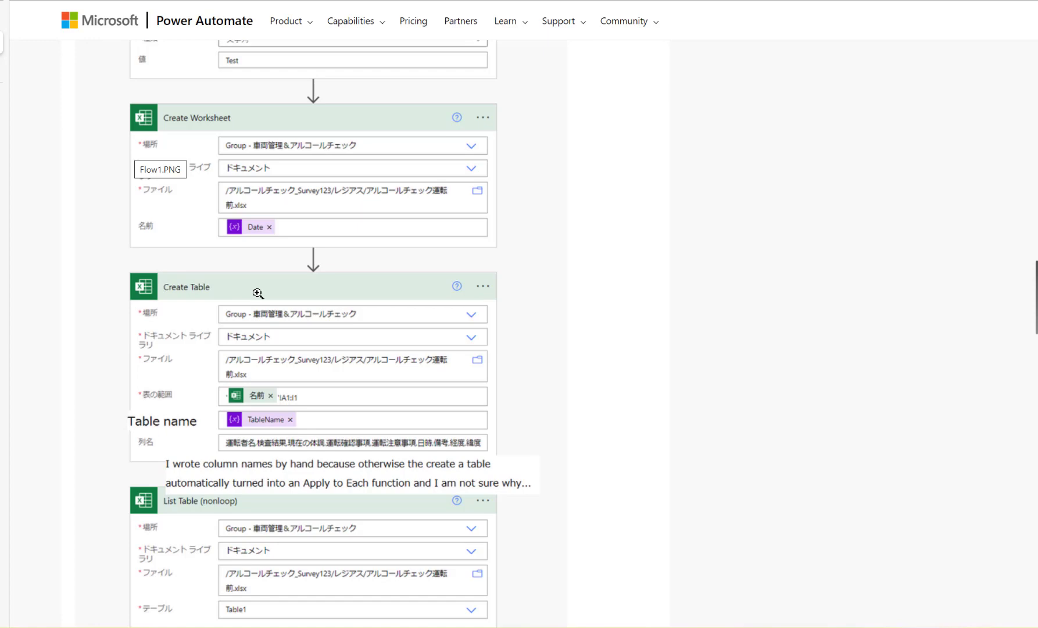
pyautogui.scroll(-3, 258, 294)
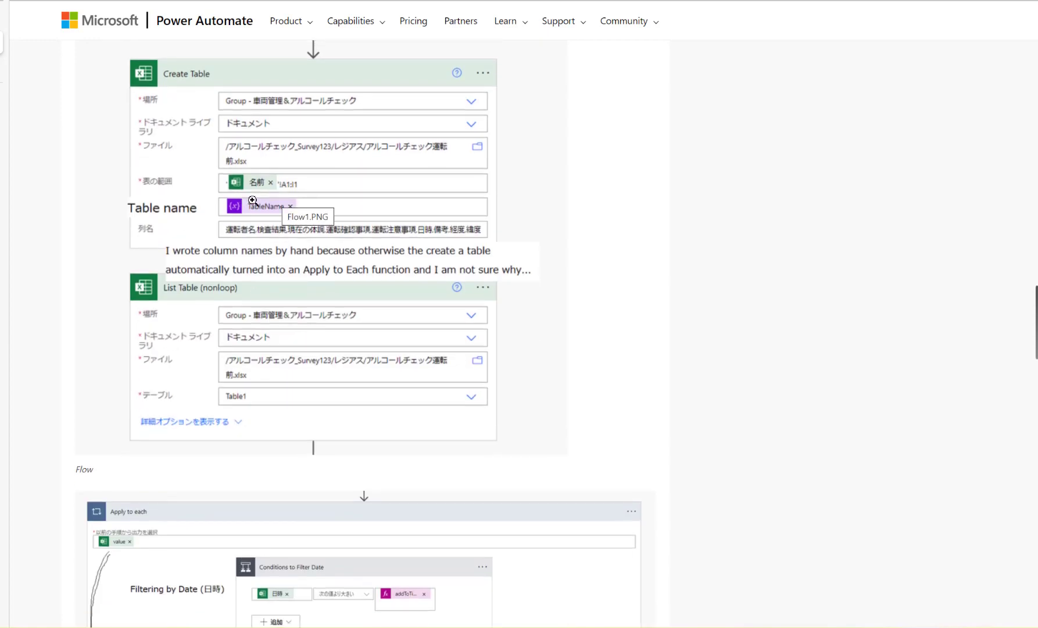
pyautogui.scroll(-5, 271, 351)
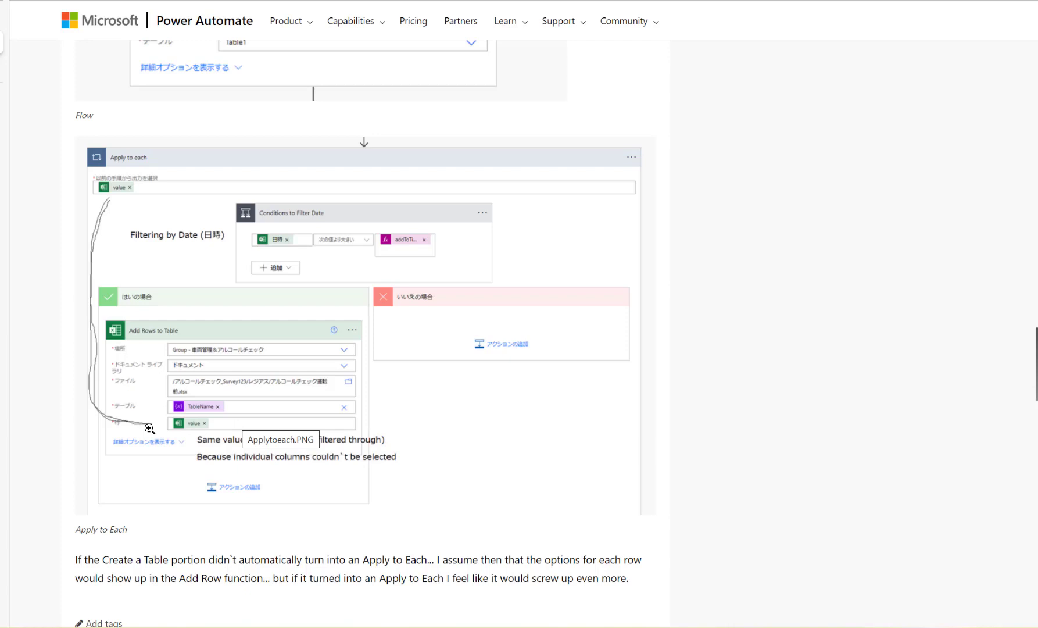
pyautogui.scroll(3, 204, 428)
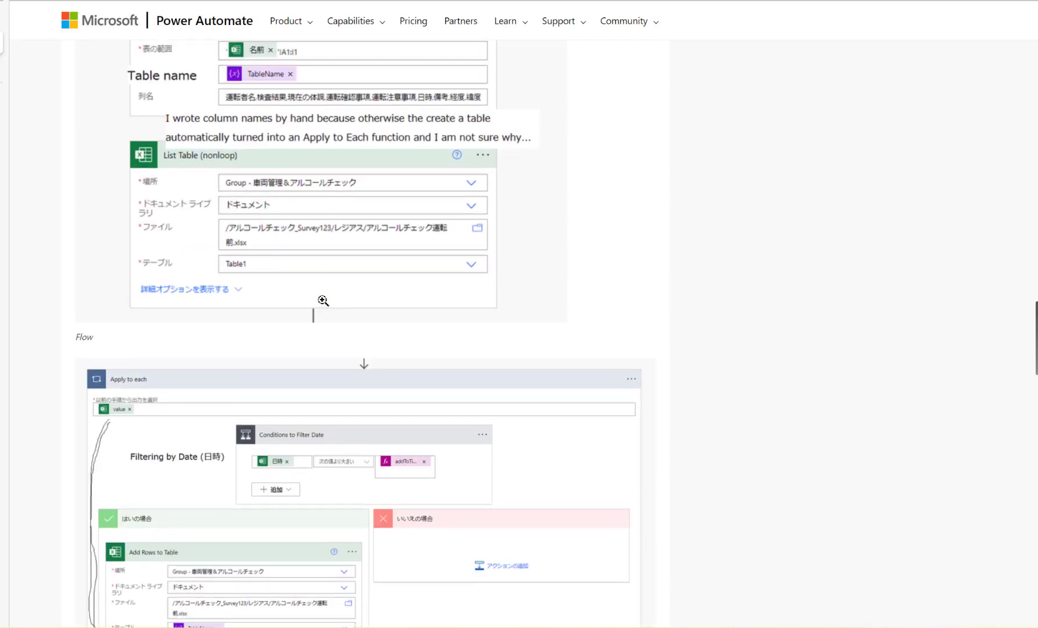
pyautogui.scroll(-12, 323, 301)
pyautogui.scroll(4, 324, 300)
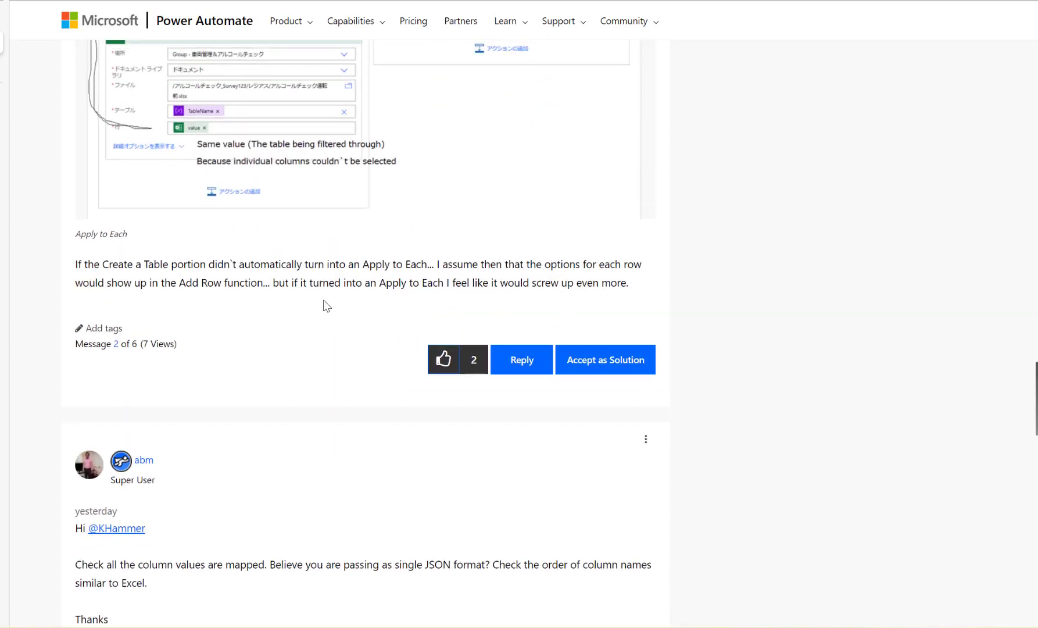
pyautogui.scroll(4, 324, 306)
pyautogui.scroll(-3, 323, 306)
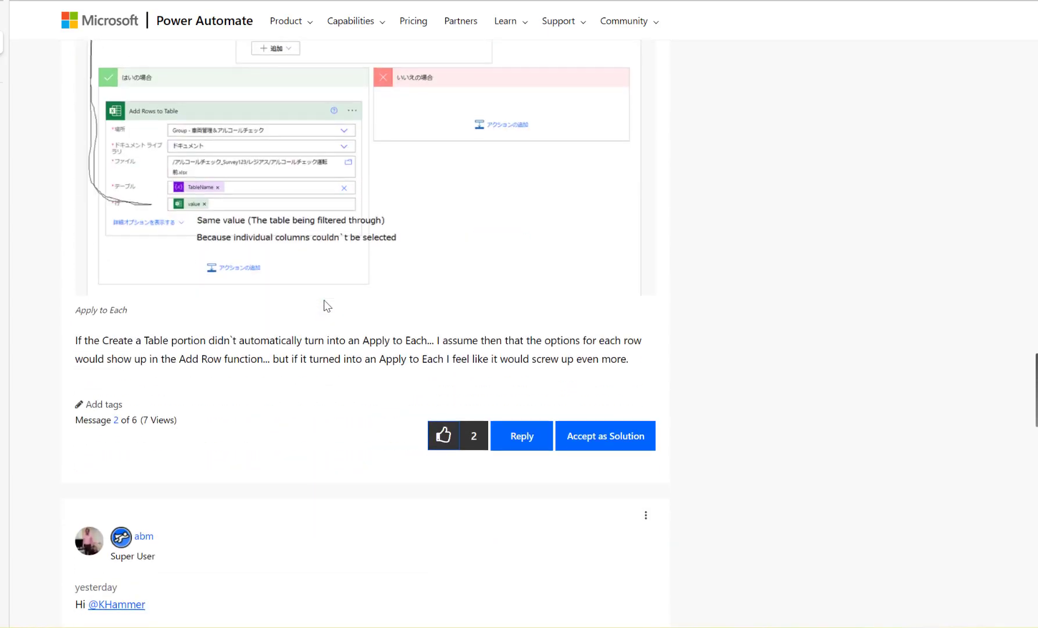
pyautogui.scroll(20, 324, 305)
pyautogui.scroll(-4, 326, 299)
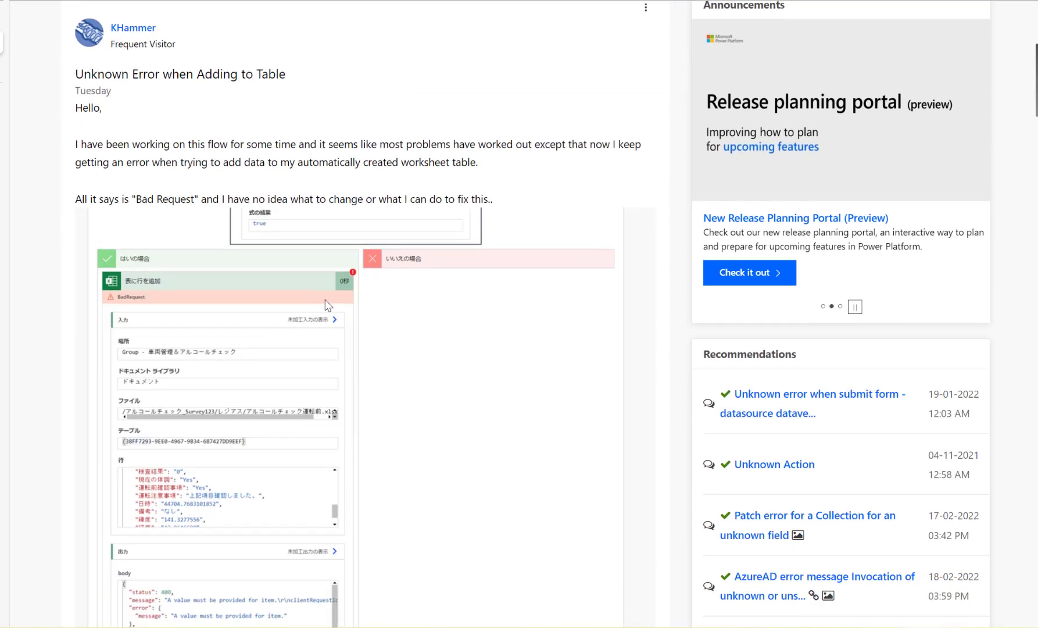
pyautogui.scroll(-2, 326, 300)
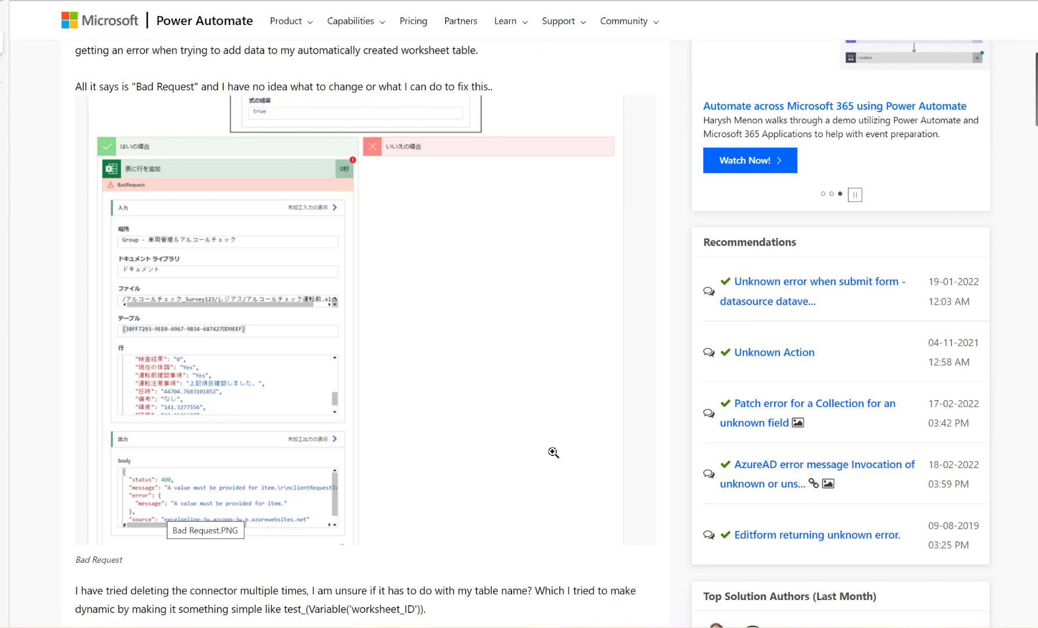
pyautogui.scroll(-6, 551, 456)
pyautogui.scroll(-5, 551, 458)
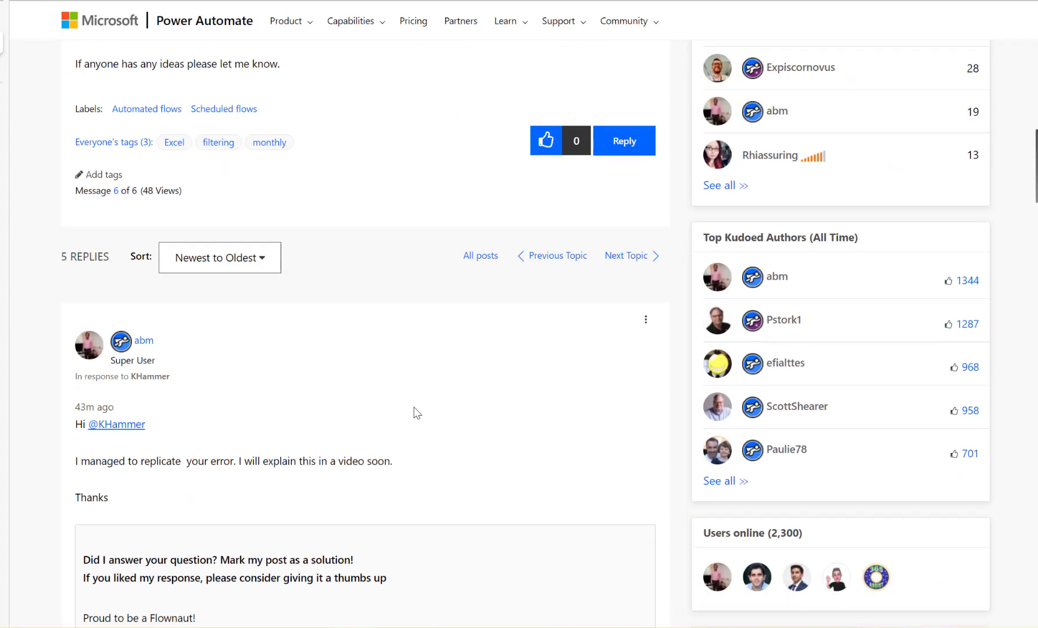
pyautogui.scroll(-3, 363, 411)
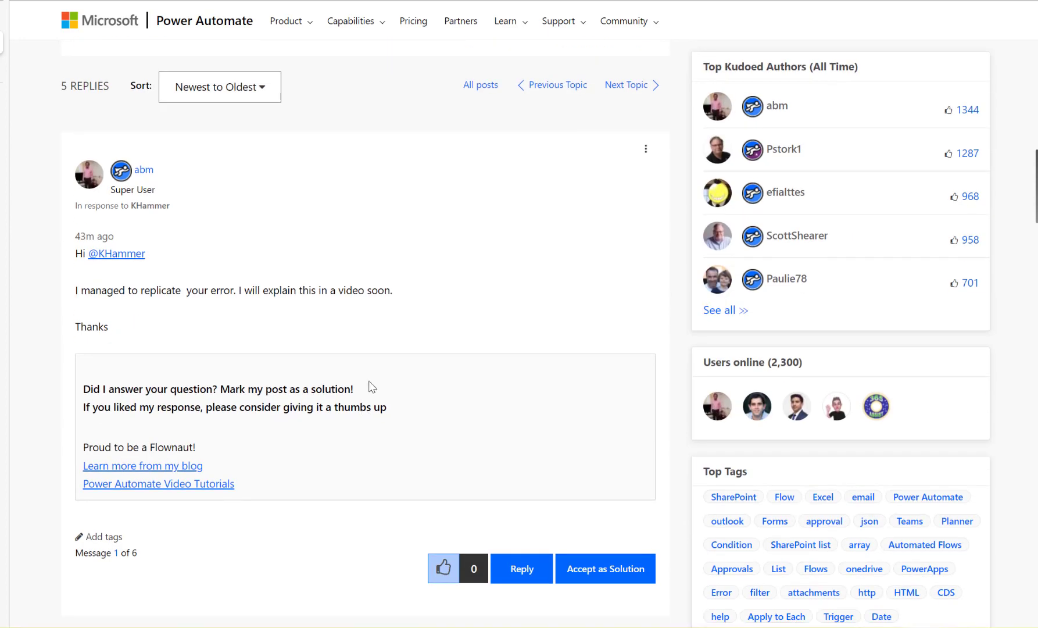
pyautogui.scroll(-3, 372, 387)
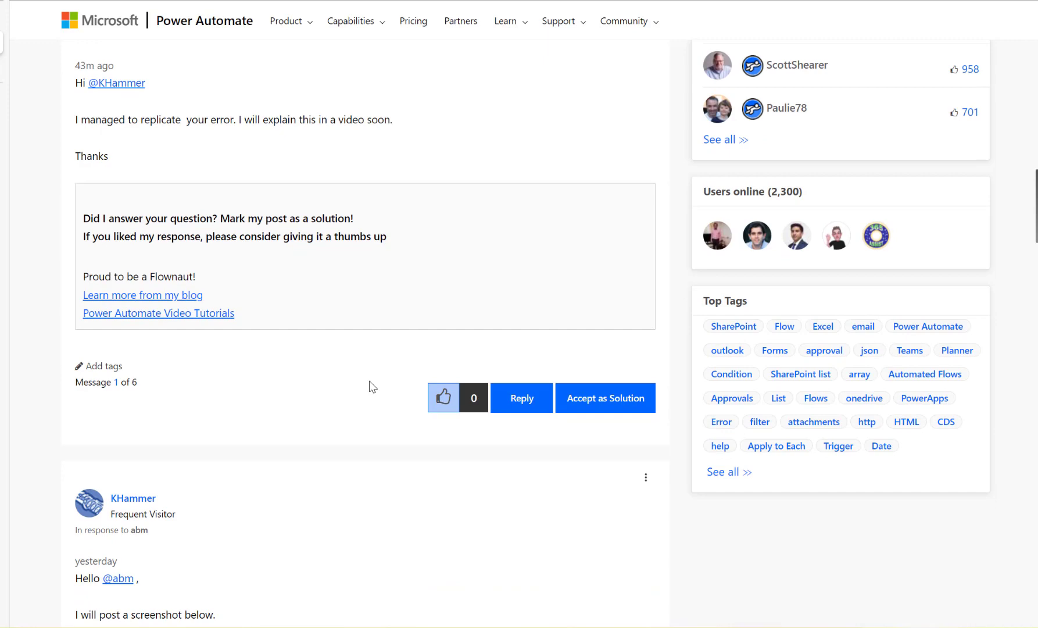
pyautogui.scroll(-9, 372, 384)
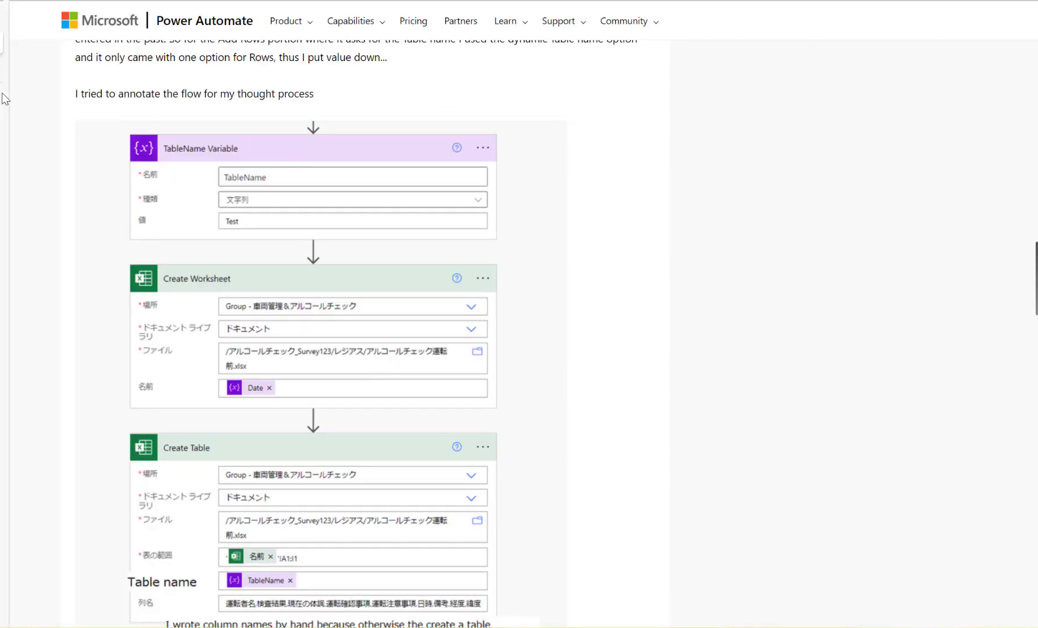
pyautogui.click(11, 72)
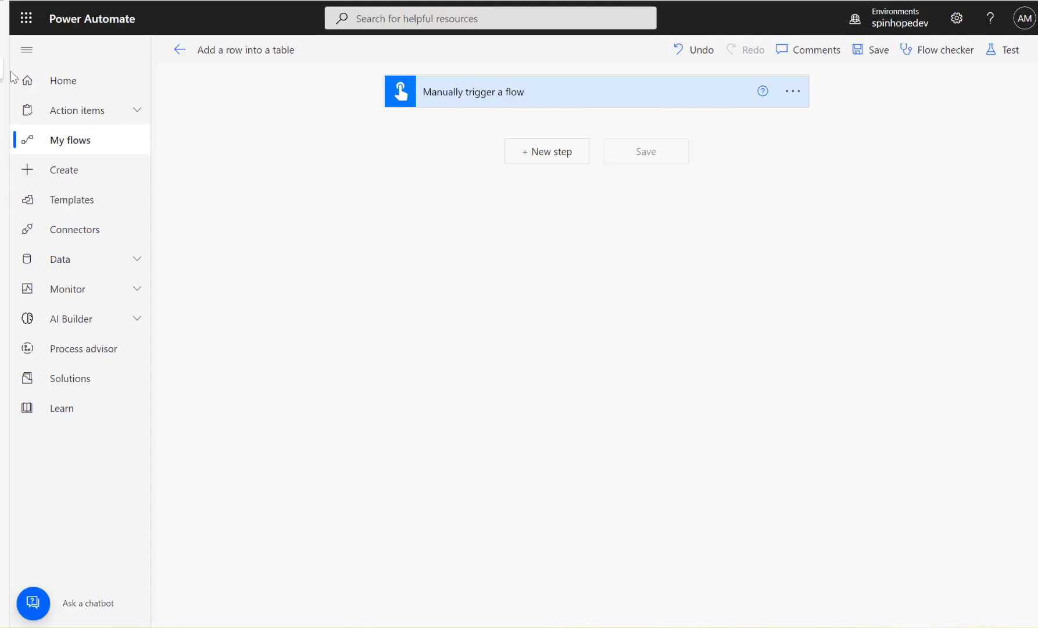
# Add a List rows present in a table step on OneDrive for Business, library OneDrive
pyautogui.click(543, 164)
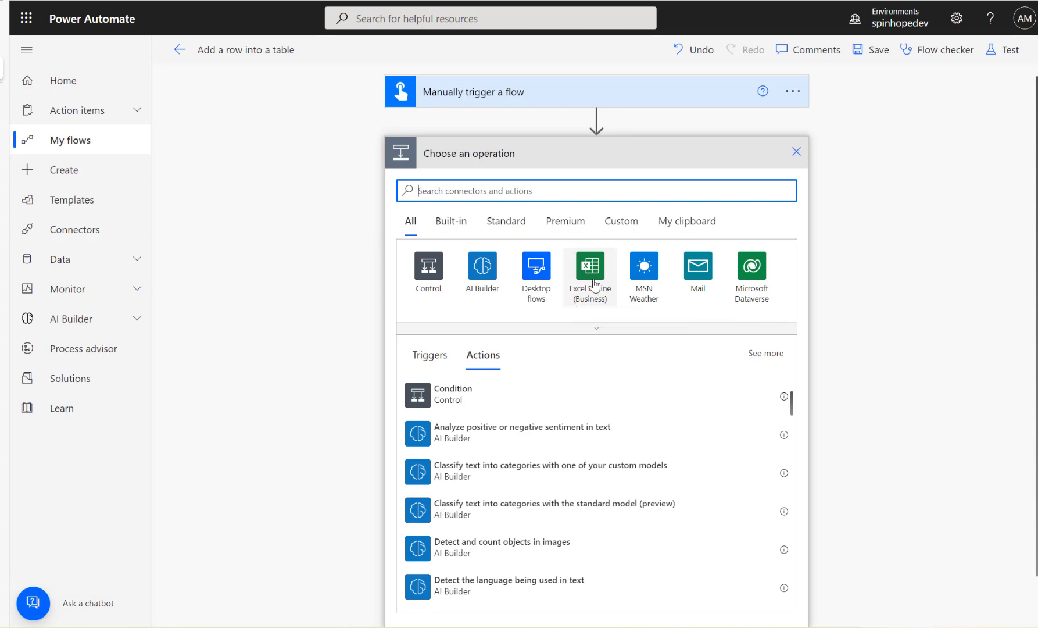
pyautogui.click(592, 285)
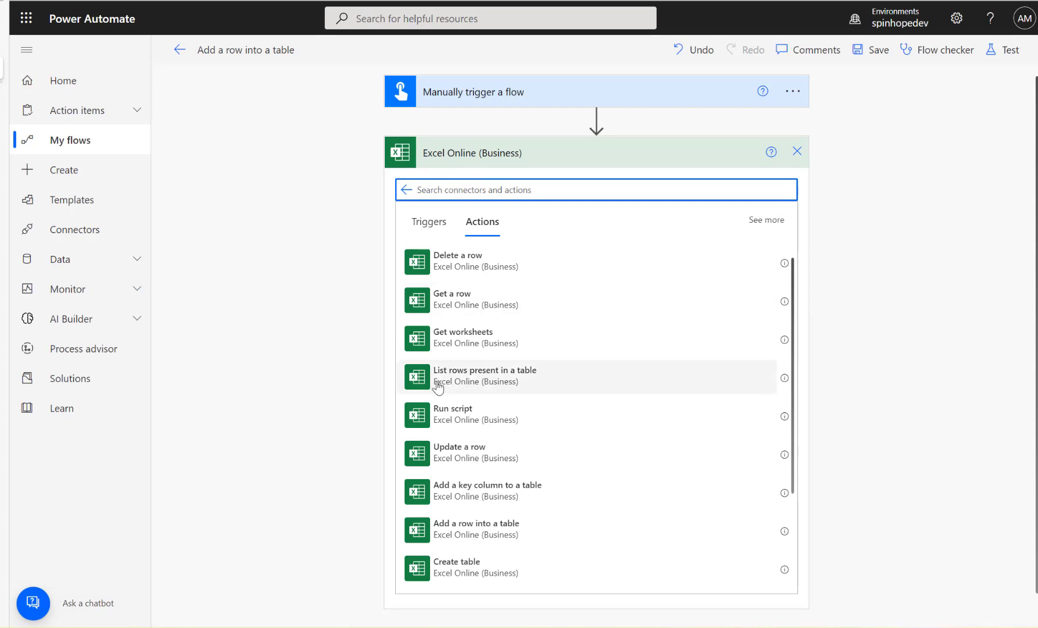
pyautogui.click(468, 383)
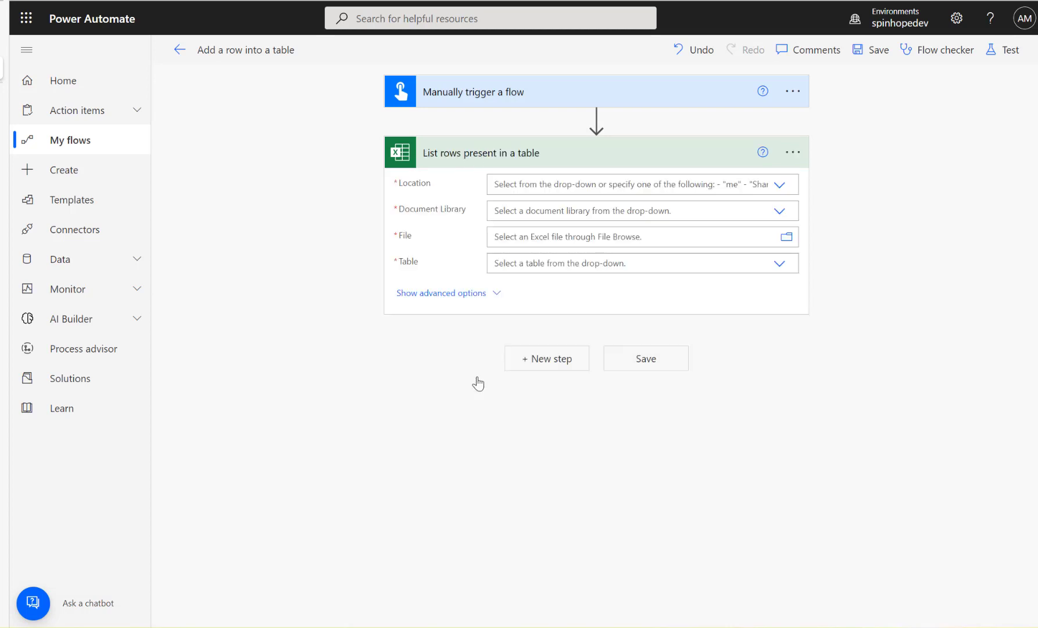
pyautogui.click(779, 185)
pyautogui.click(580, 207)
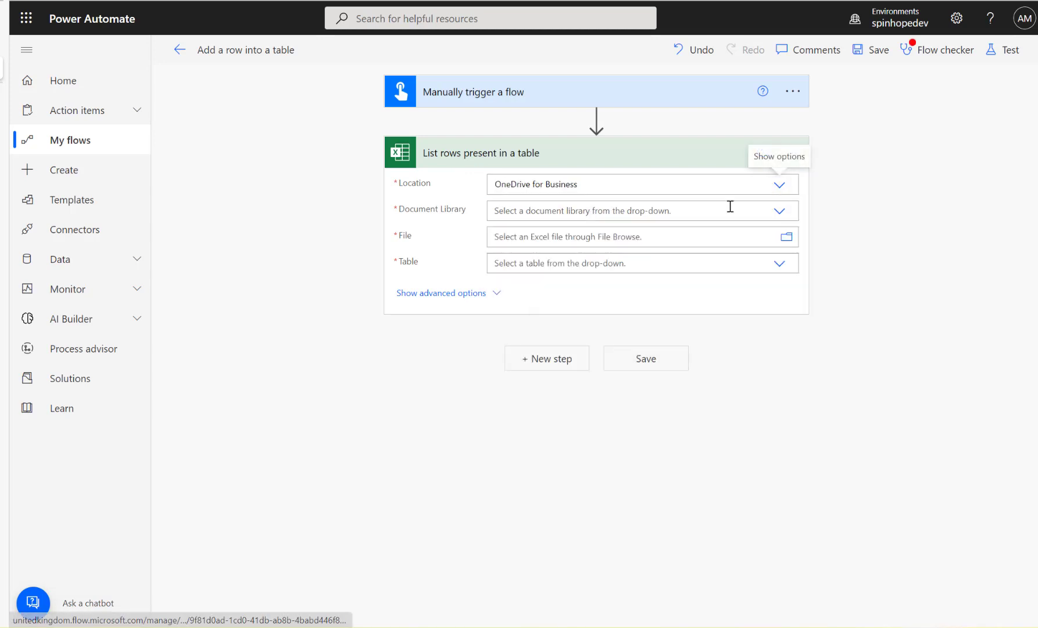
pyautogui.click(776, 213)
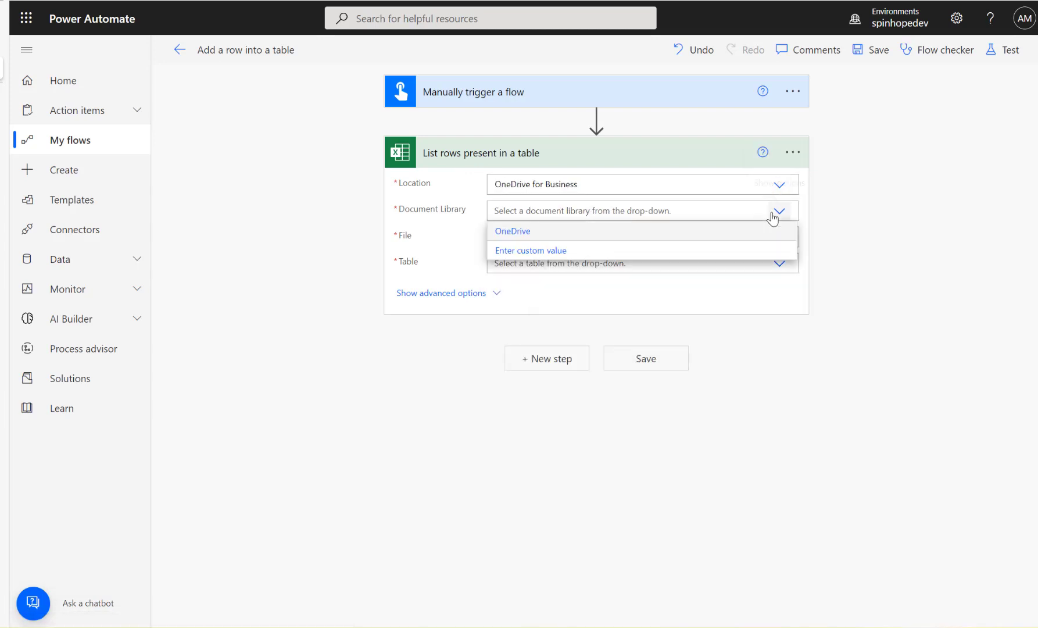
pyautogui.click(545, 238)
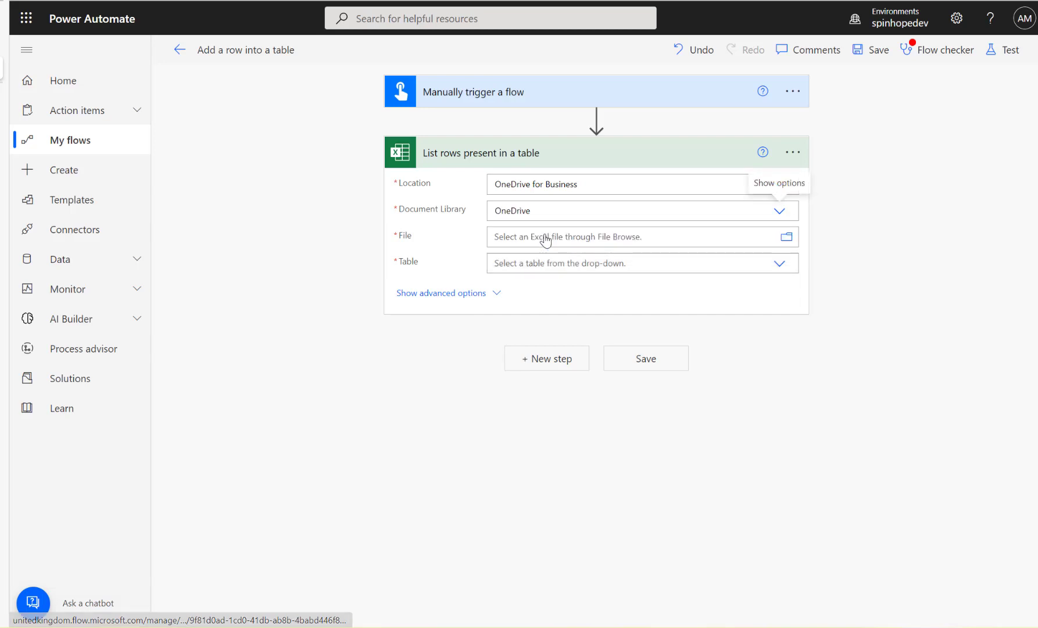
# Point the listing step at /FlowDemo/INC.xlsx and choose Table1
pyautogui.click(788, 244)
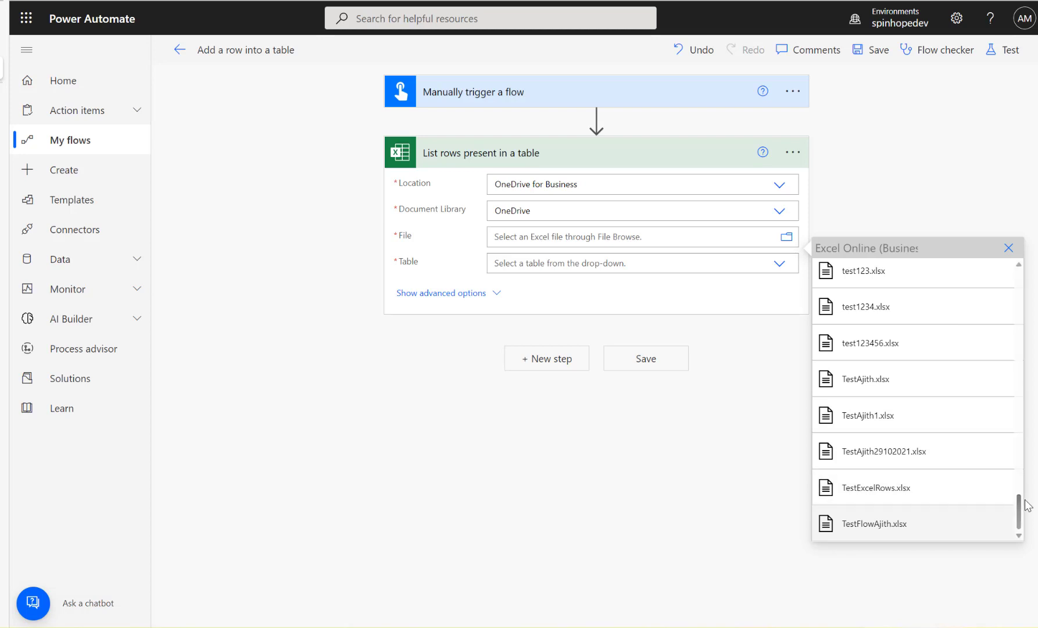
pyautogui.scroll(10, 1021, 511)
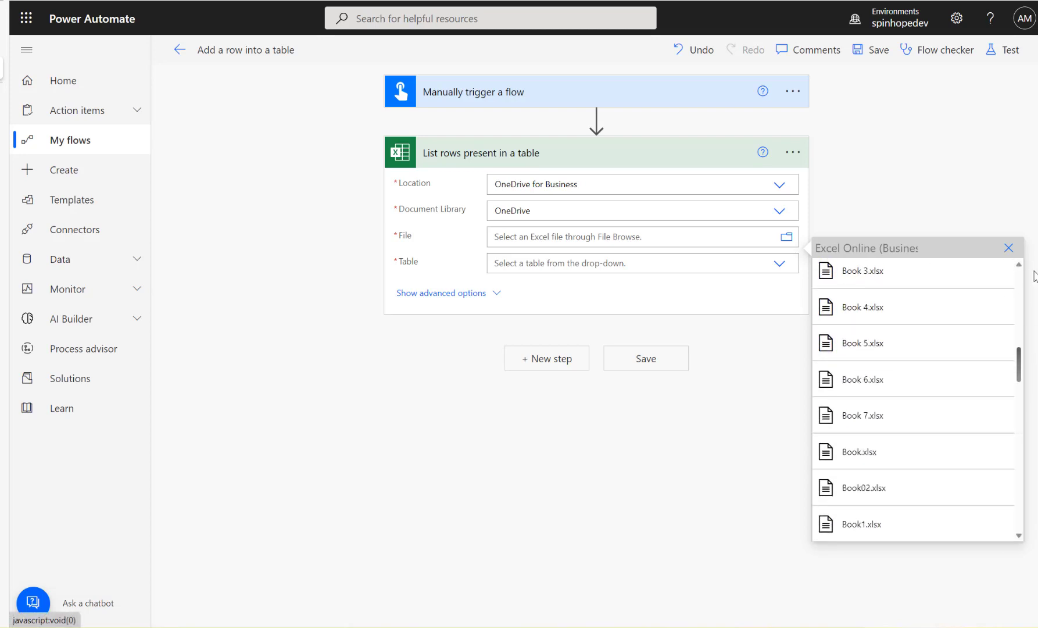
pyautogui.moveTo(1019, 365); pyautogui.dragTo(1019, 285)
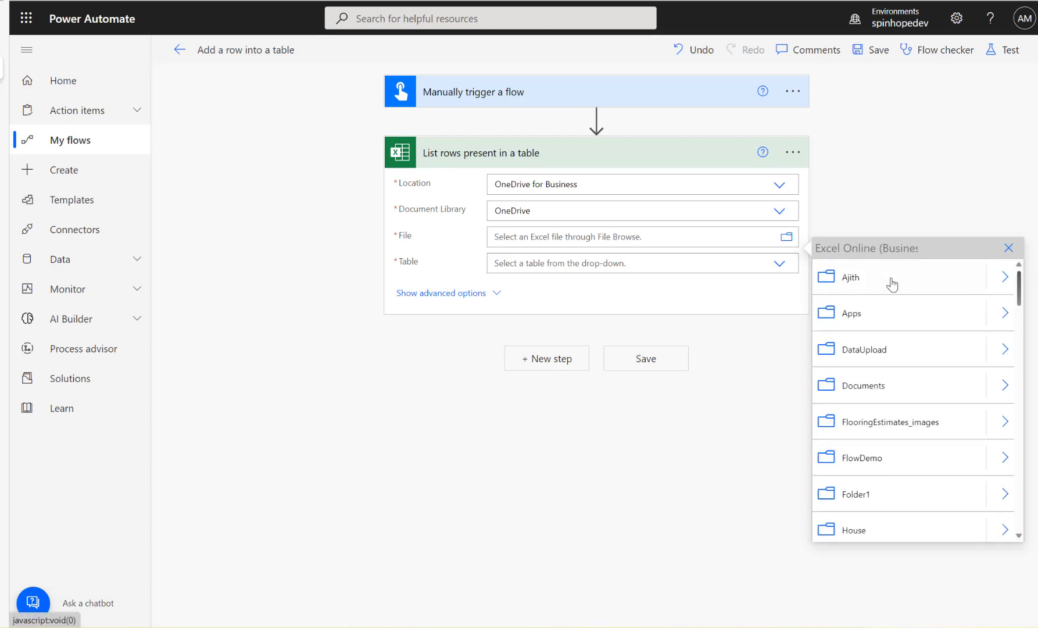
pyautogui.click(1000, 468)
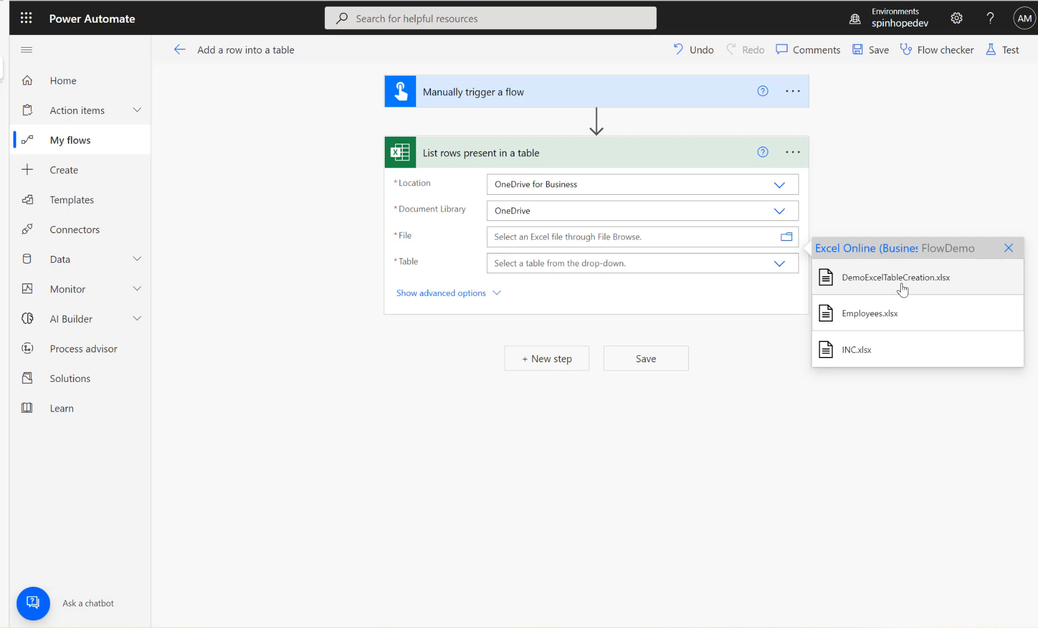
pyautogui.click(873, 350)
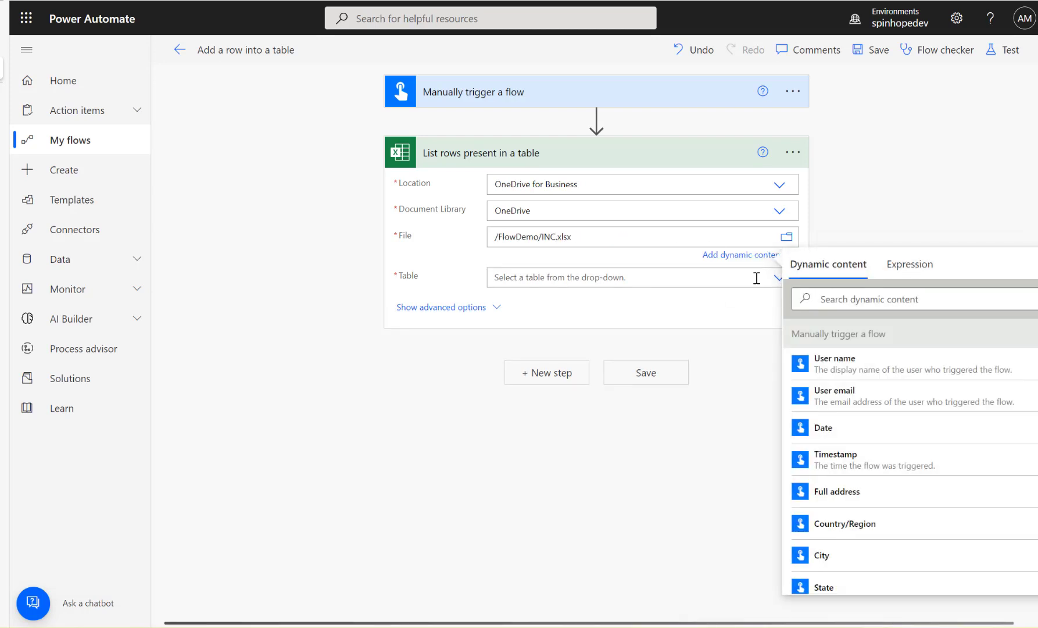
pyautogui.click(777, 278)
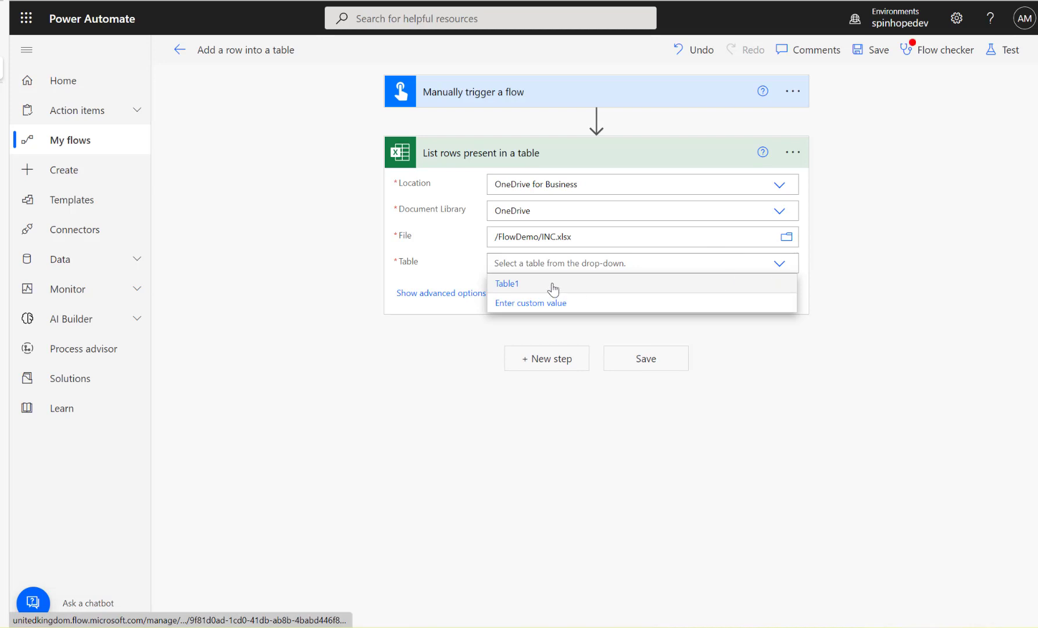
pyautogui.click(553, 285)
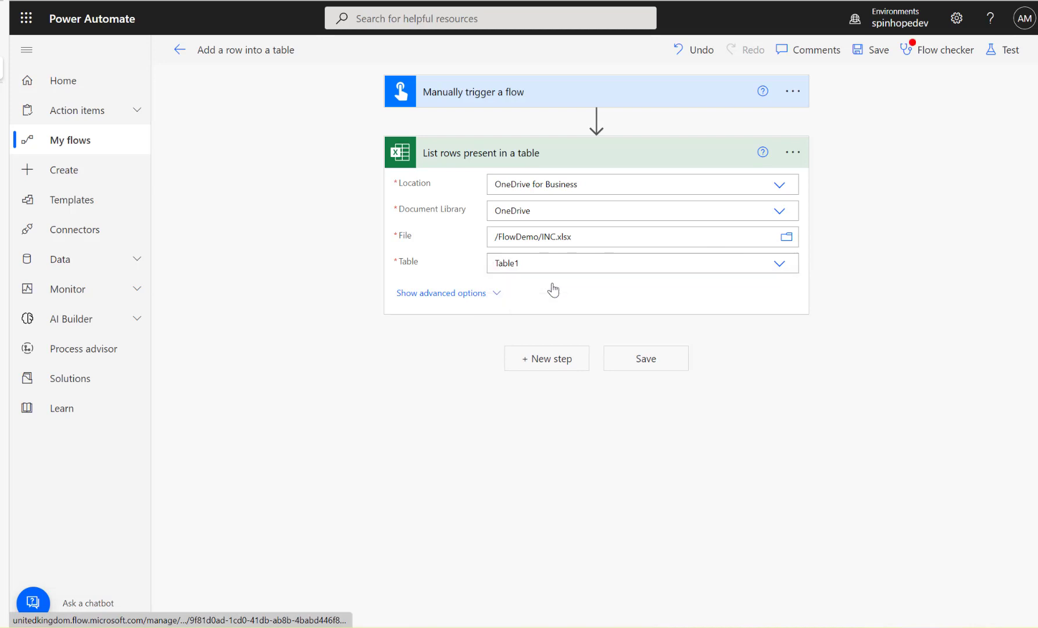
# Add an Excel Online 'Add a row into a table' step with Location OneDrive for Business
pyautogui.click(533, 356)
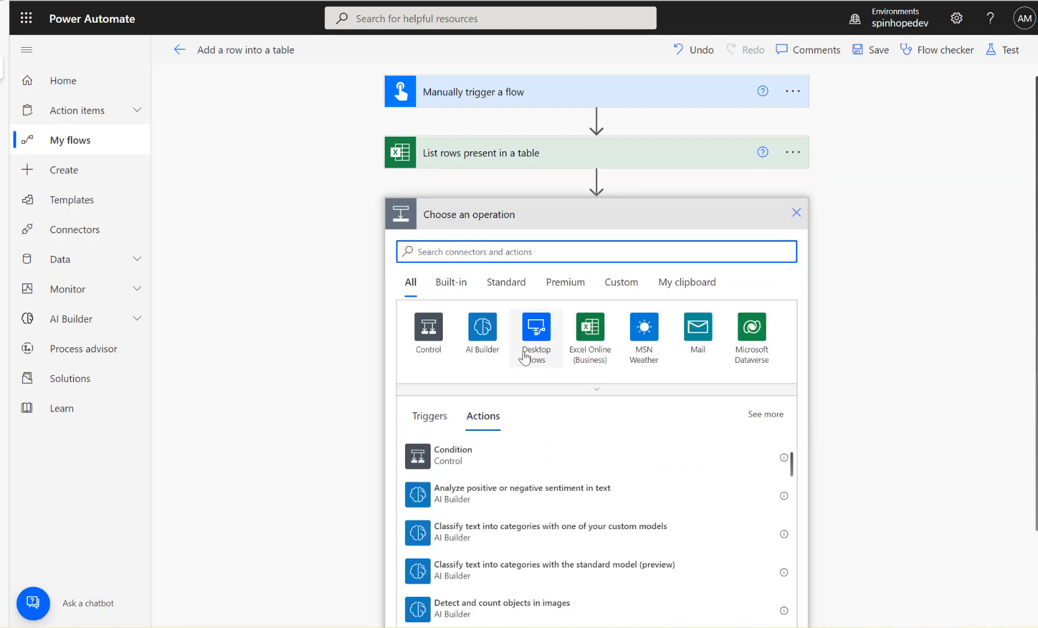
pyautogui.write('create')
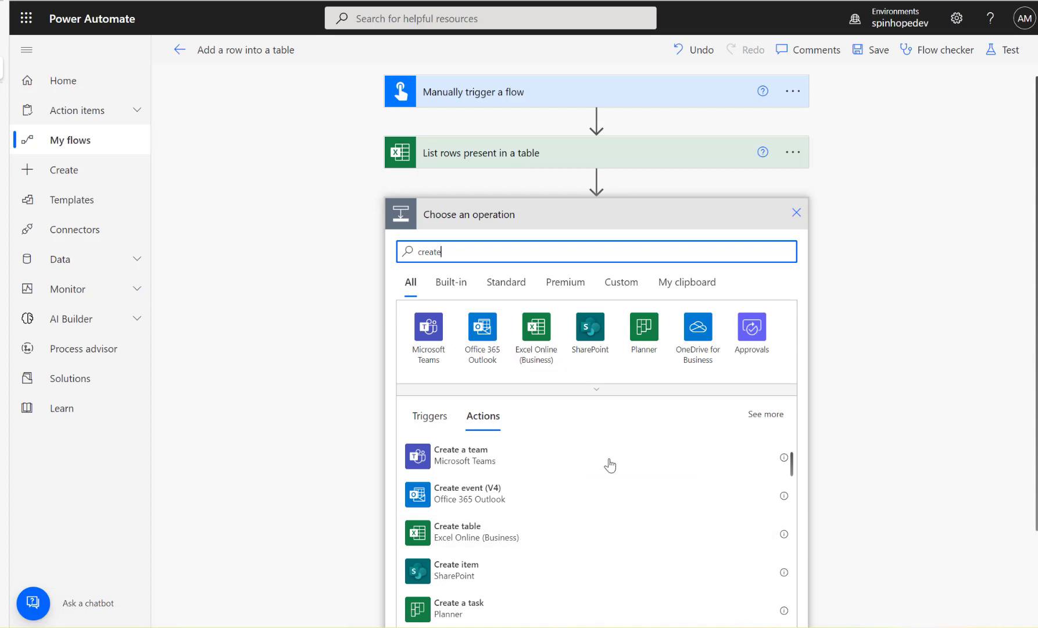
pyautogui.click(544, 352)
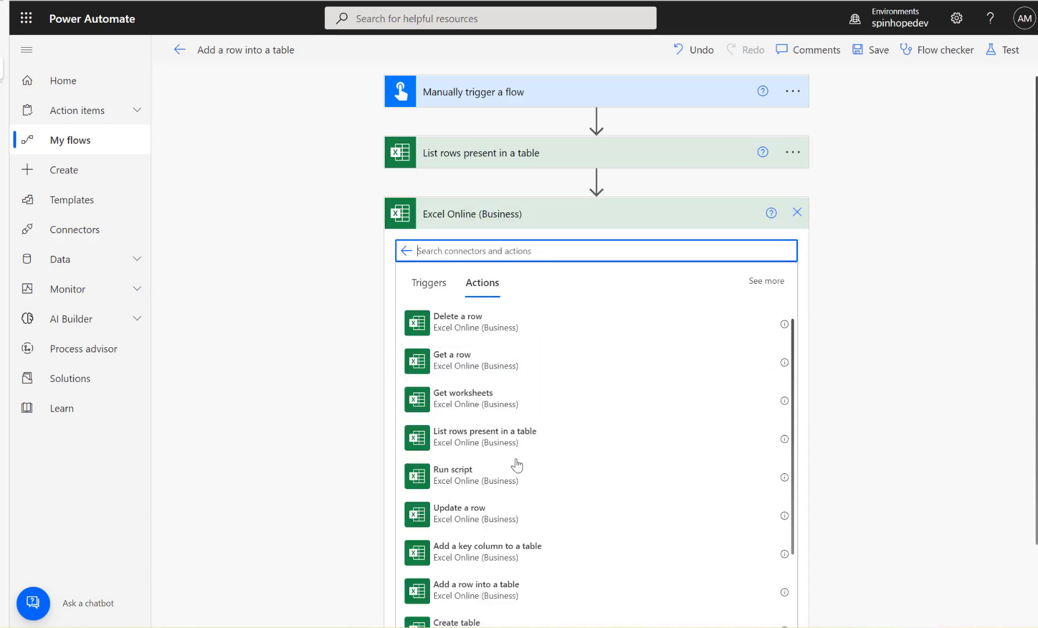
pyautogui.click(471, 595)
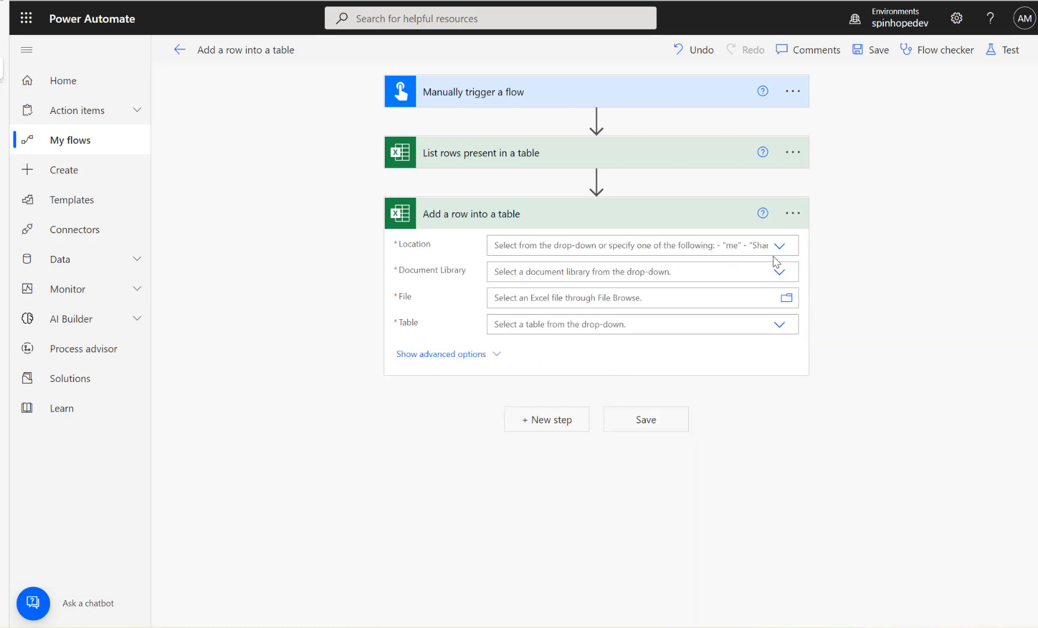
pyautogui.click(780, 245)
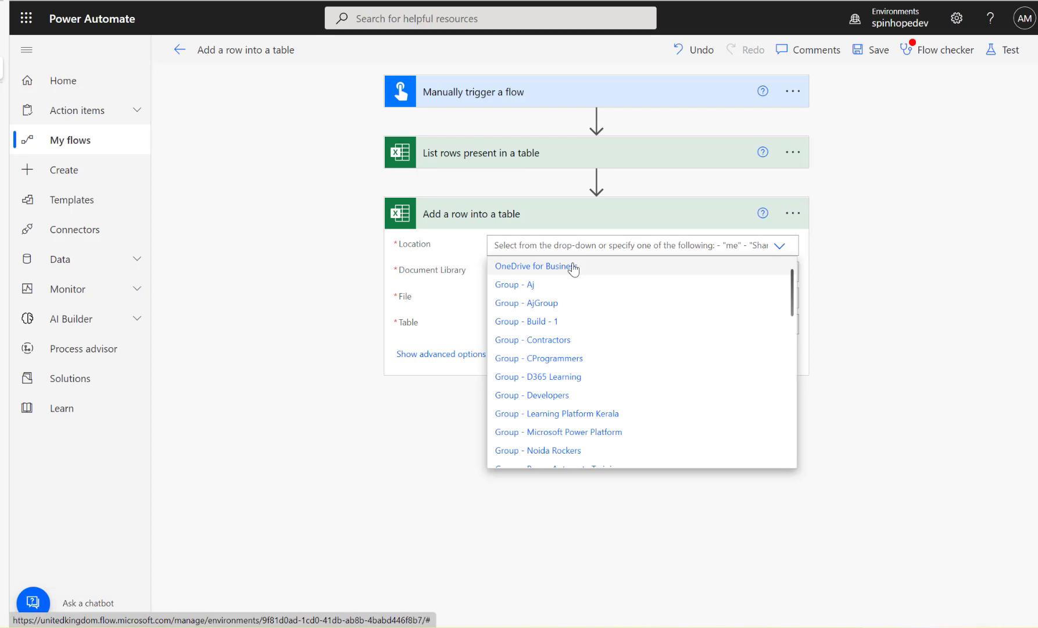
pyautogui.click(573, 267)
# Insert a Compose step with Inputs 'emp' before Add a row into a table
pyautogui.click(597, 180)
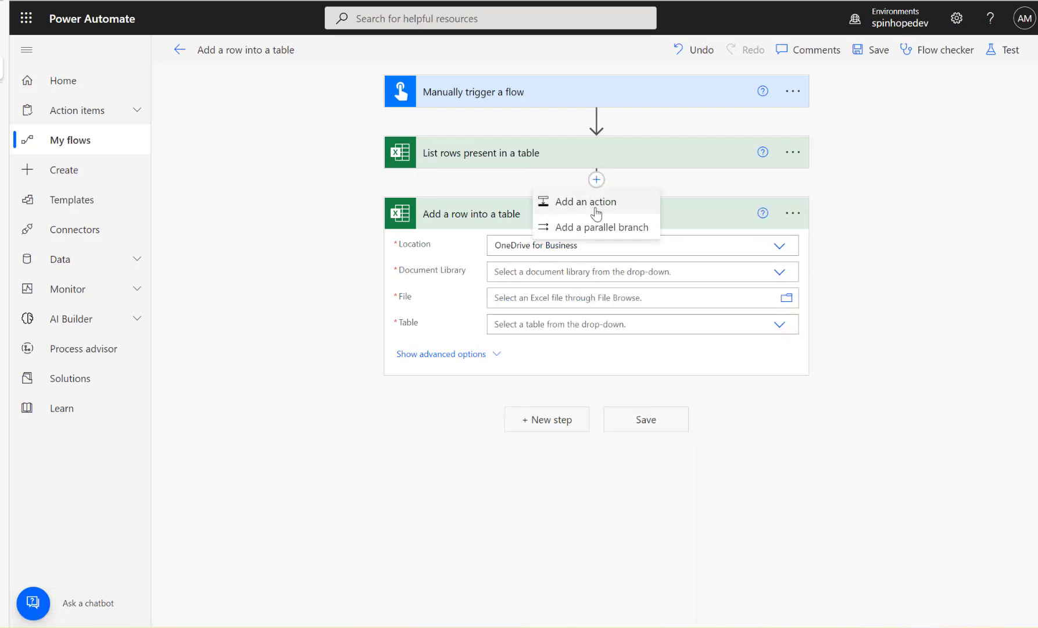
pyautogui.click(595, 202)
pyautogui.write('compose')
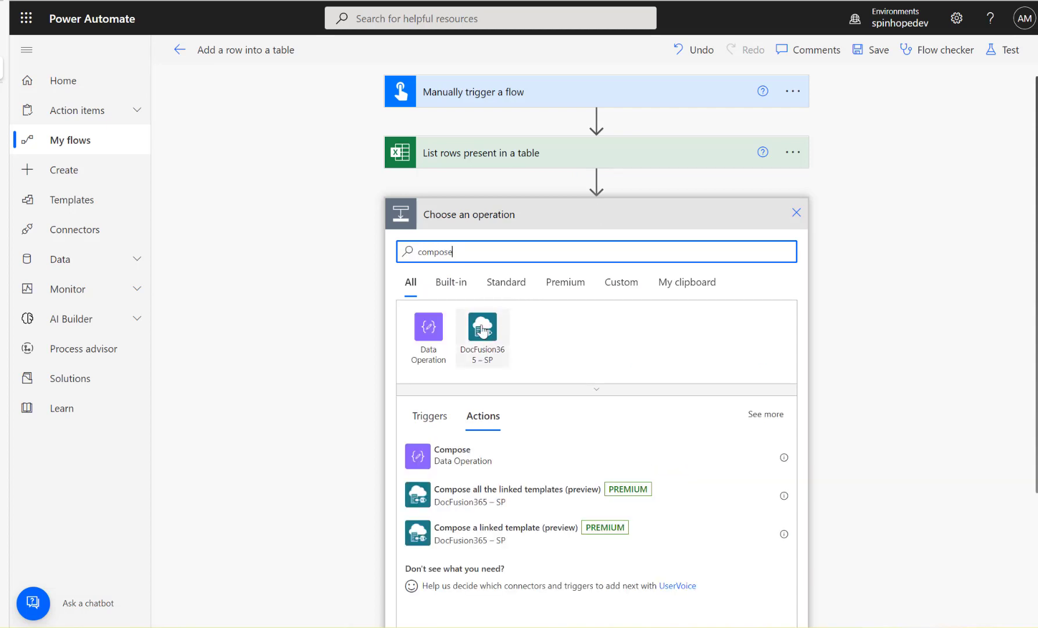
pyautogui.click(441, 459)
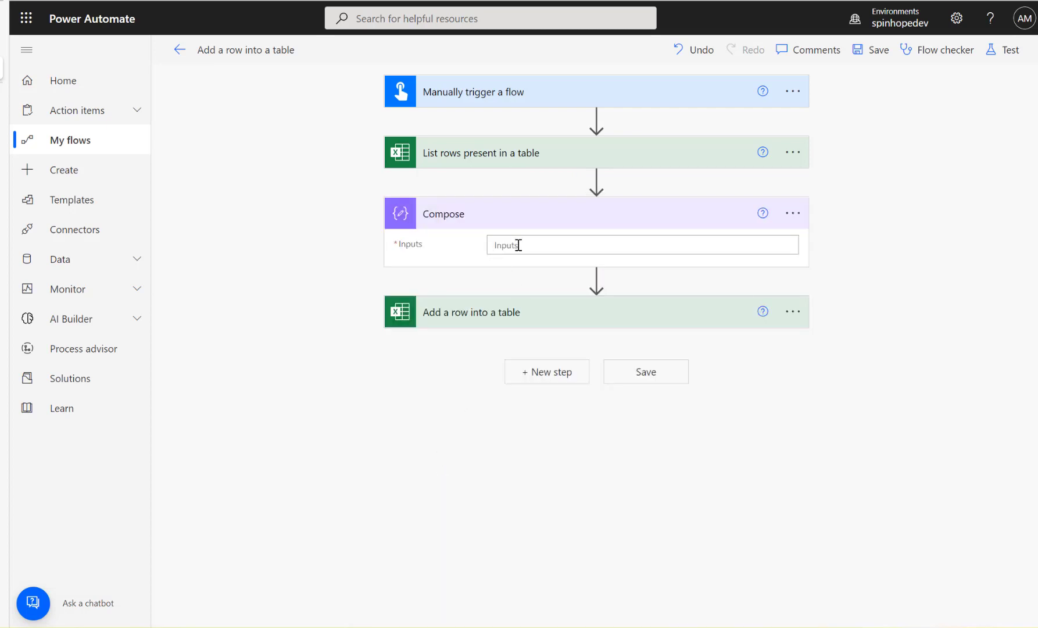
pyautogui.click(519, 245)
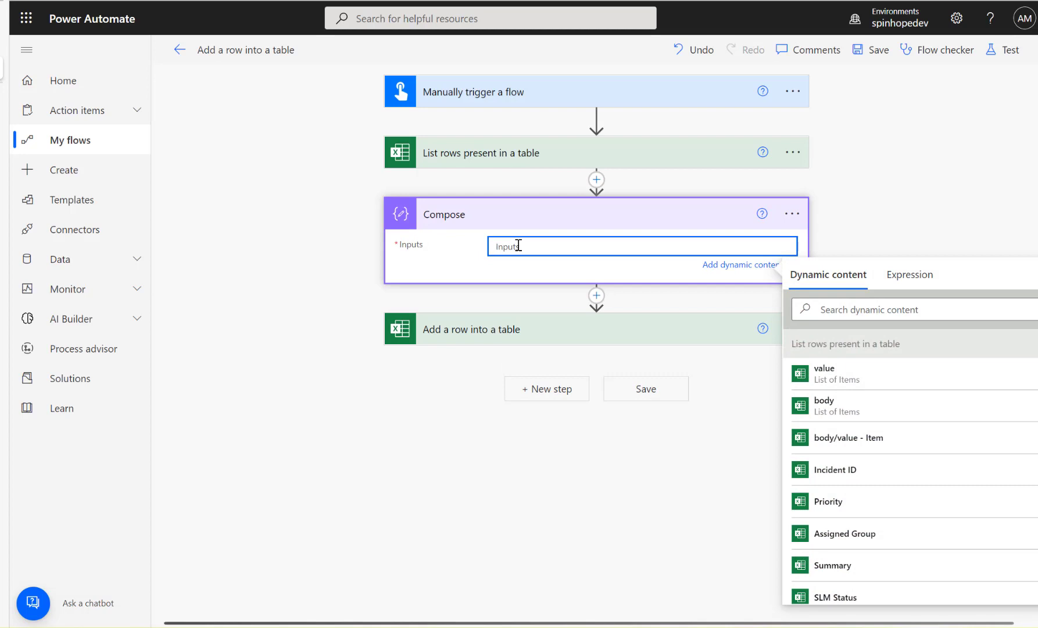
pyautogui.write('emp')
pyautogui.click(512, 343)
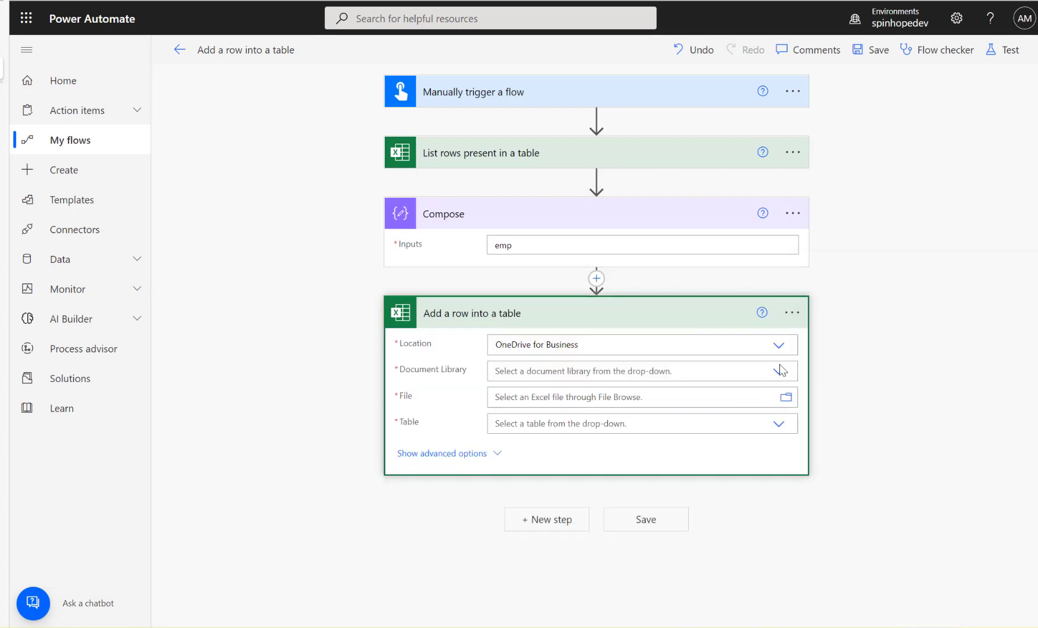
# Set the add-row step's library to OneDrive and file to /FlowDemo/Employees.xlsx
pyautogui.click(780, 370)
pyautogui.click(557, 391)
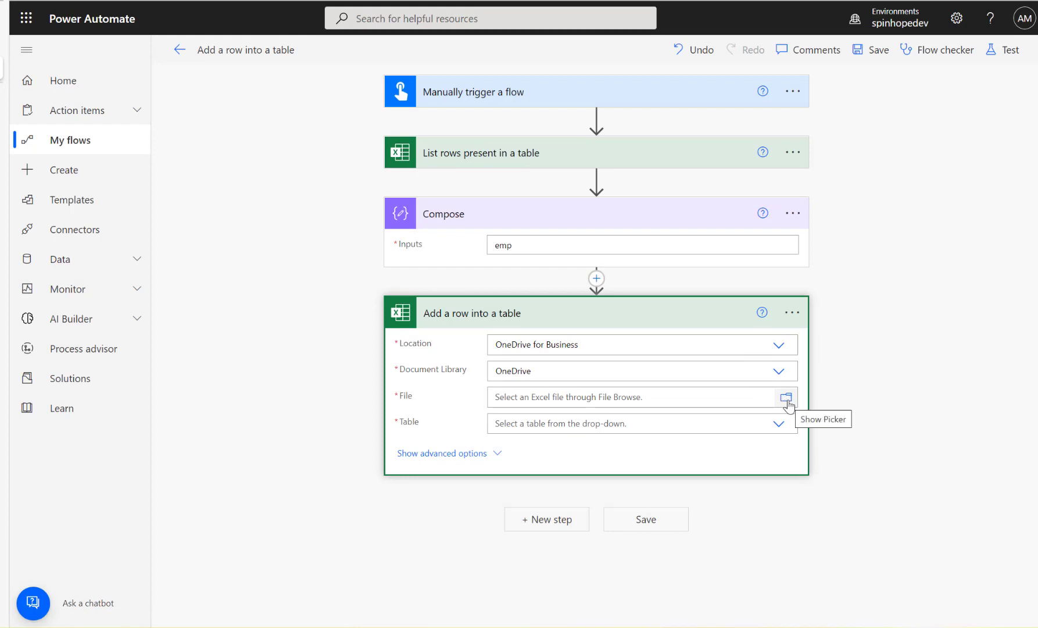
pyautogui.click(787, 401)
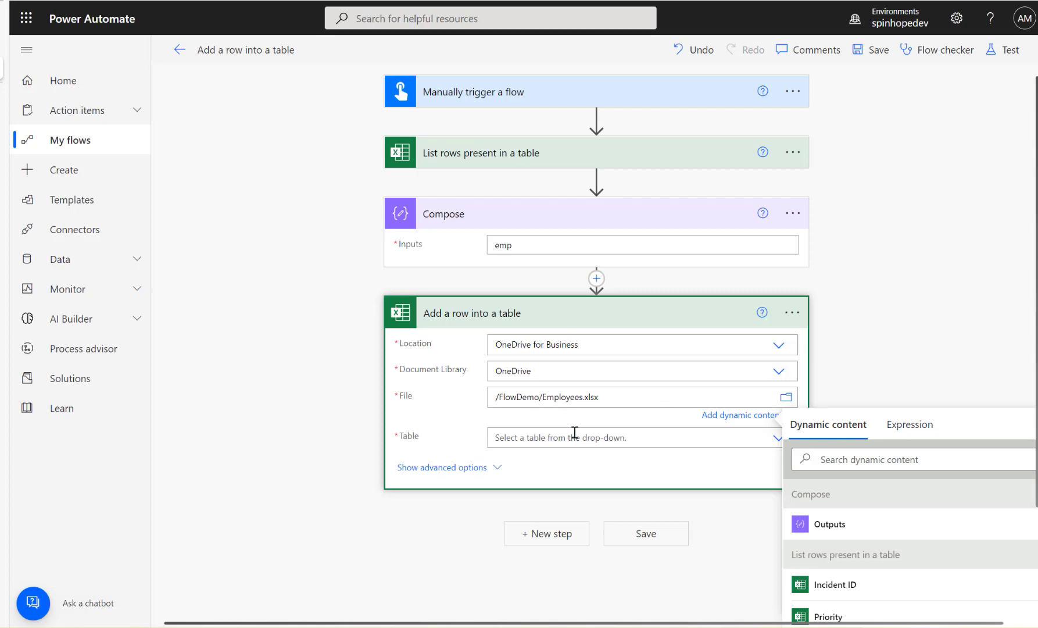
# Set Table to the Compose Outputs custom value and Row to the dynamic value
pyautogui.click(572, 437)
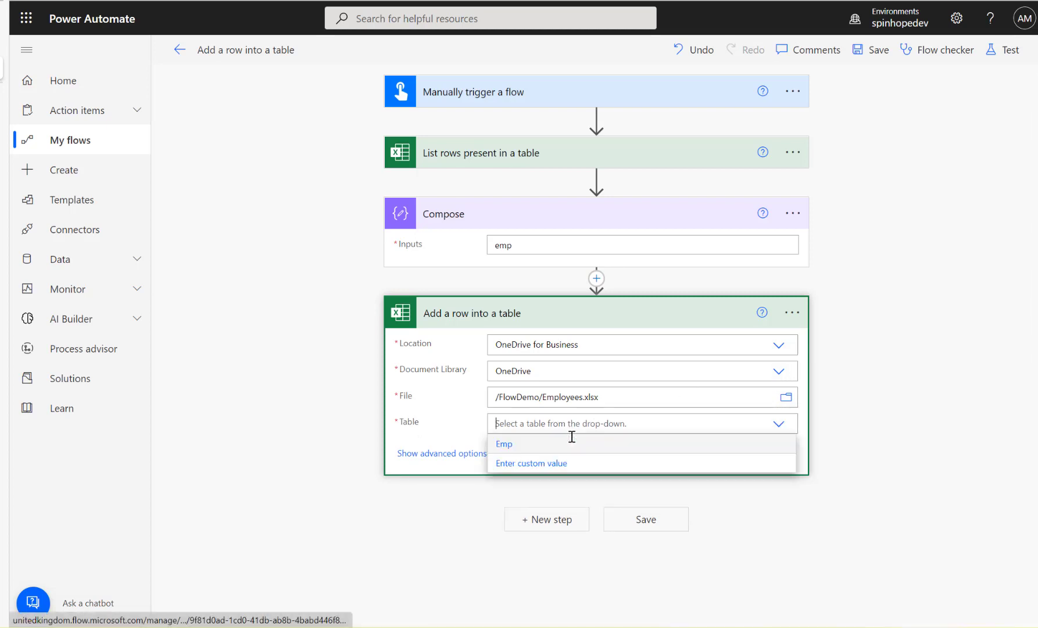
pyautogui.click(536, 464)
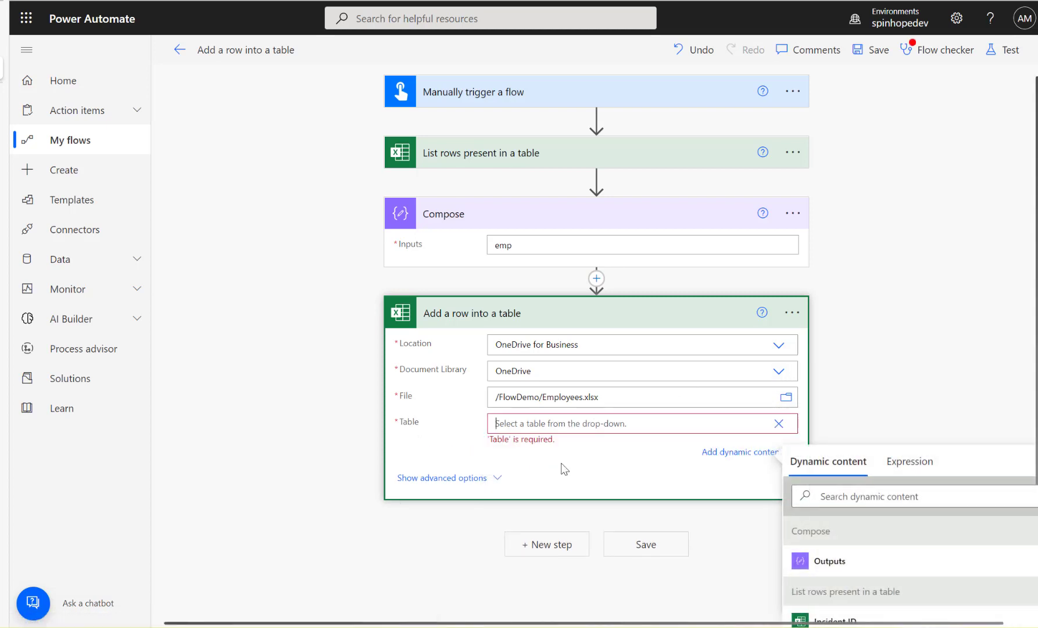
pyautogui.click(832, 567)
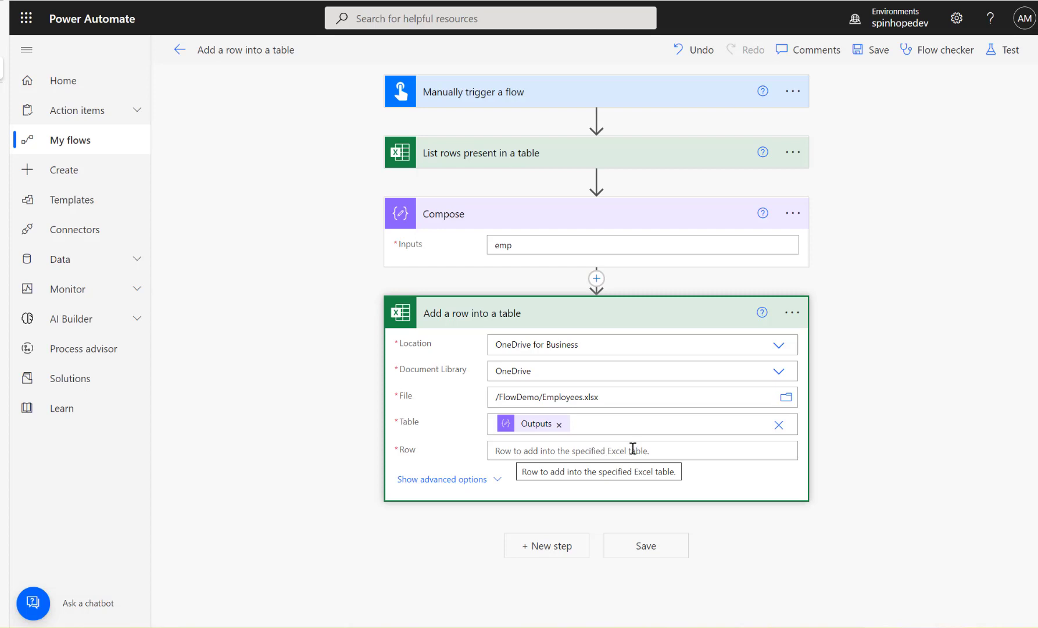
pyautogui.click(632, 449)
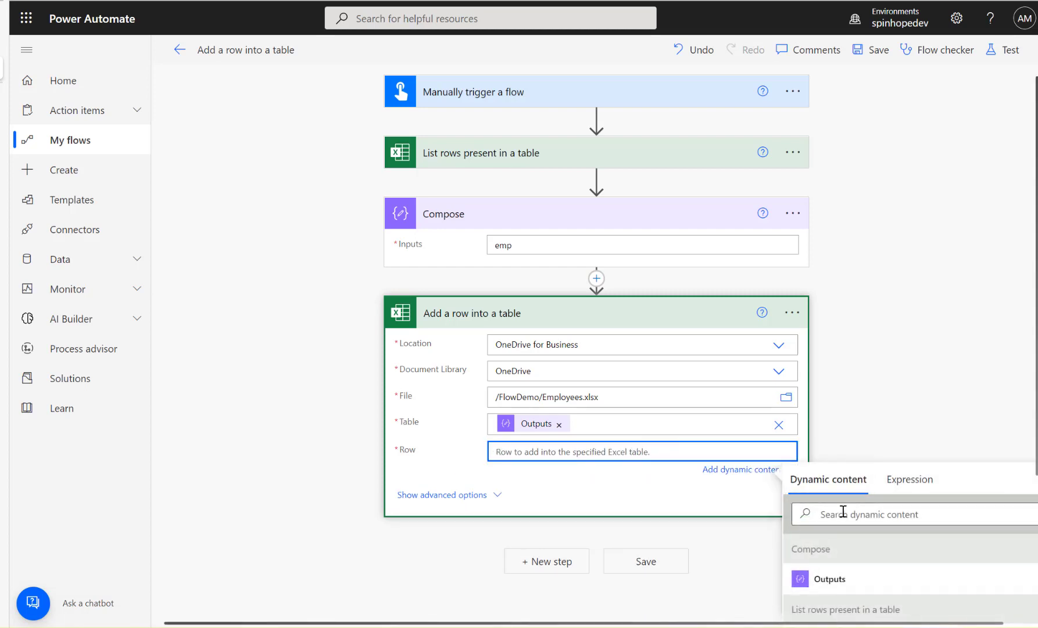
pyautogui.click(843, 512)
pyautogui.write('va')
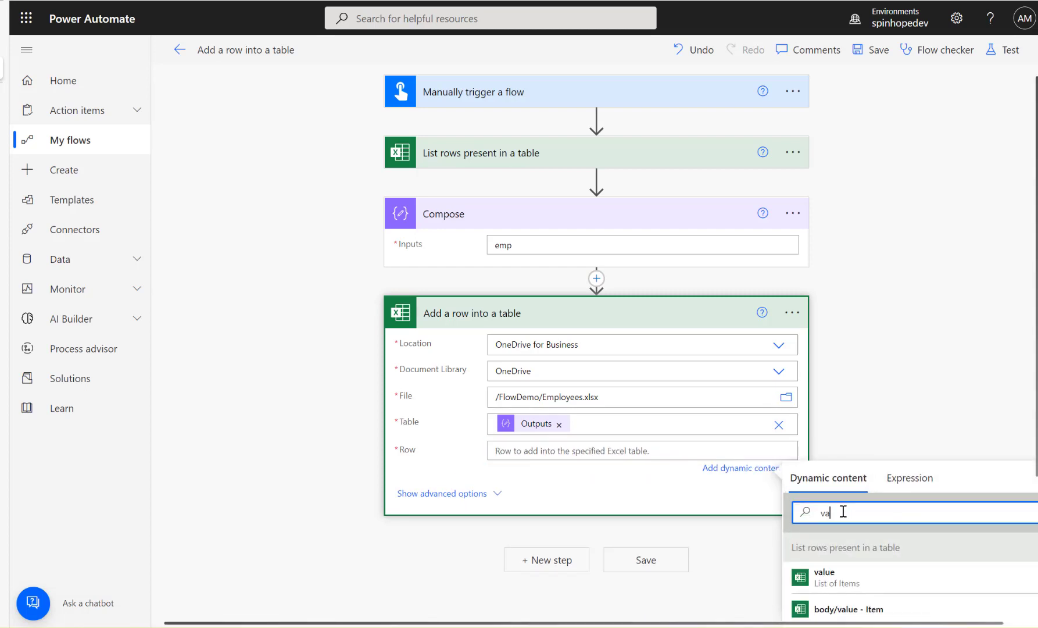
pyautogui.click(839, 579)
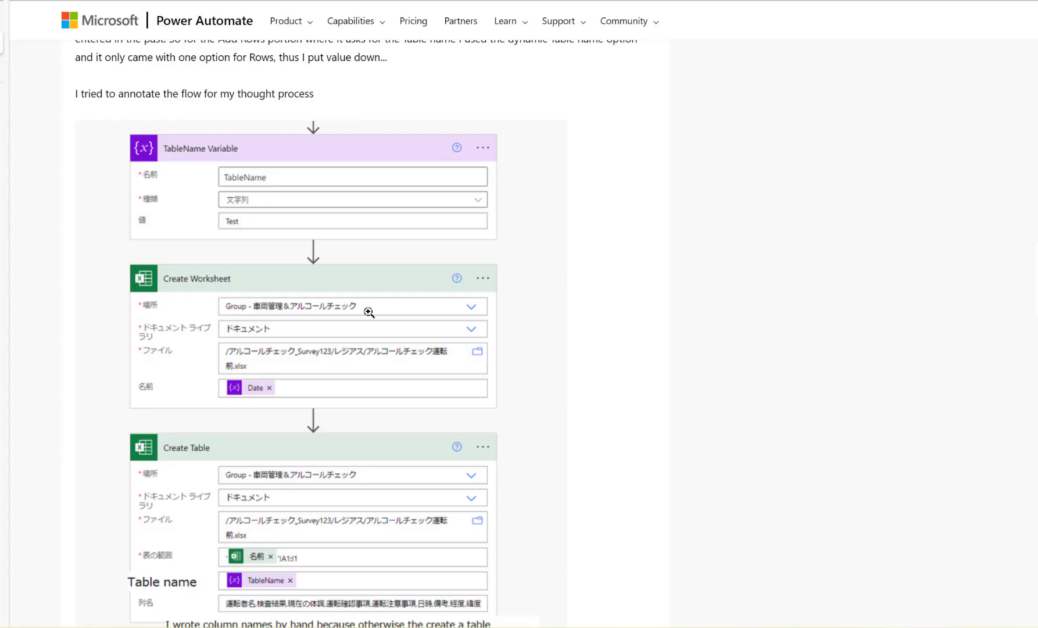
# Scroll through the forum post's Apply to each flow screenshots
pyautogui.scroll(-15, 355, 312)
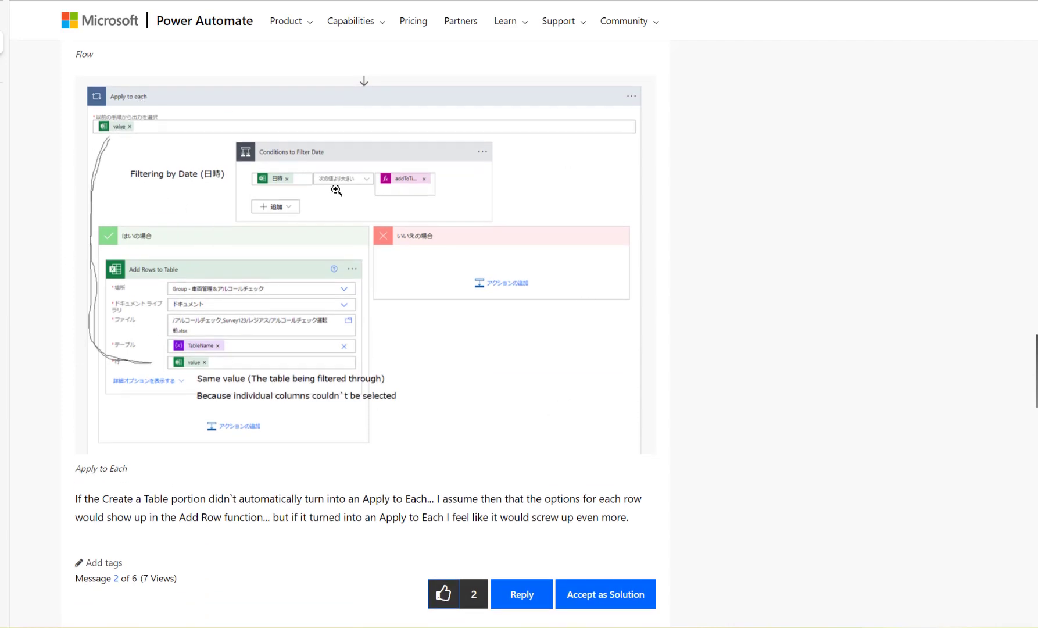
pyautogui.scroll(5, 261, 189)
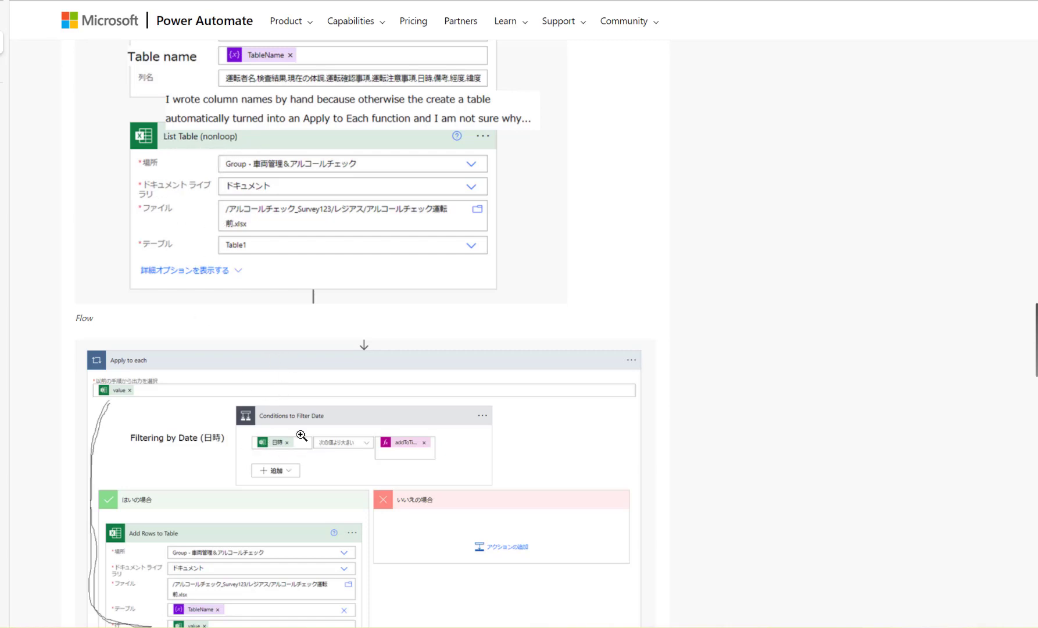
pyautogui.scroll(-3, 312, 461)
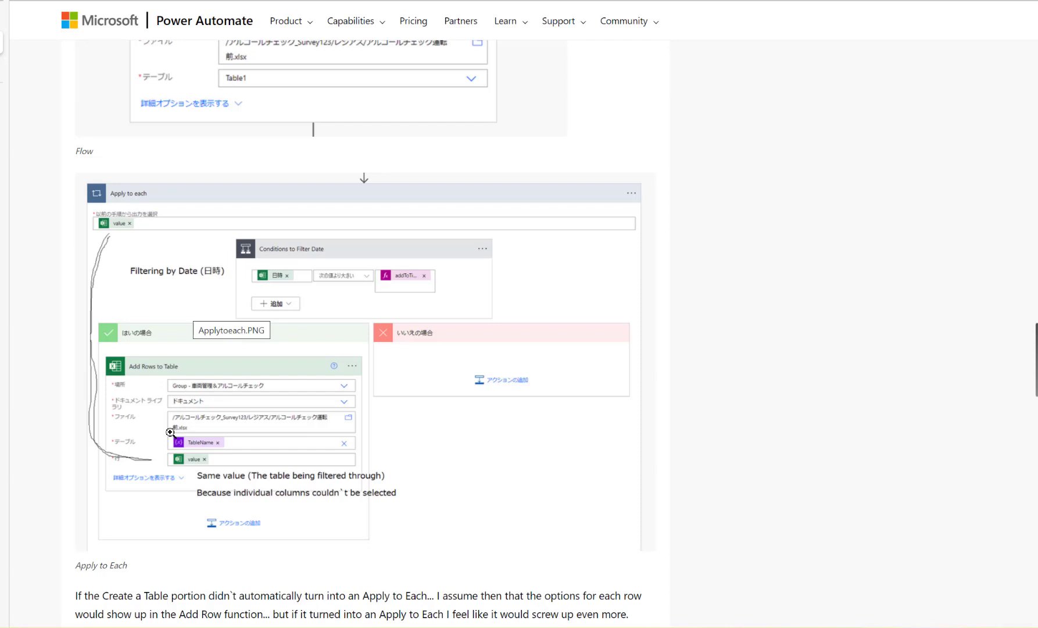
# Back in the editor, save the flow and run a manual test
pyautogui.click(3, 72)
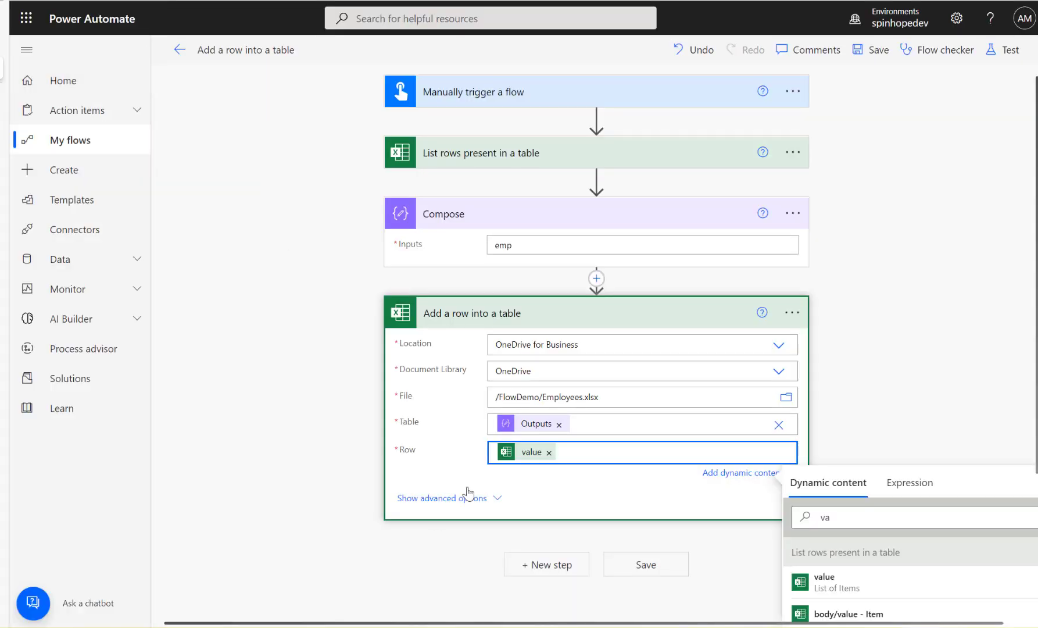
pyautogui.click(1000, 58)
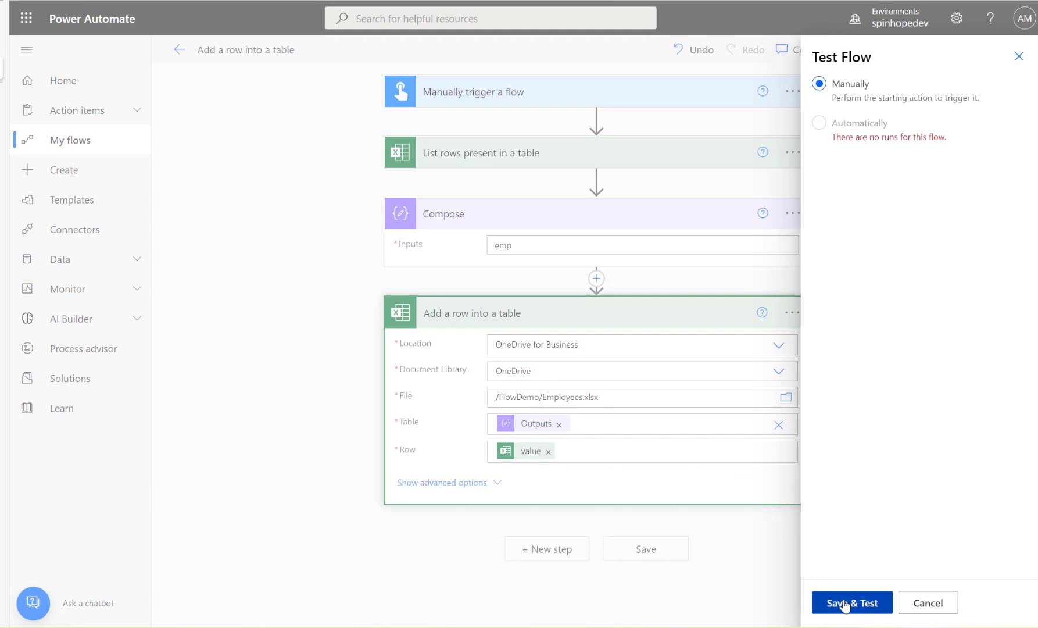
pyautogui.click(846, 601)
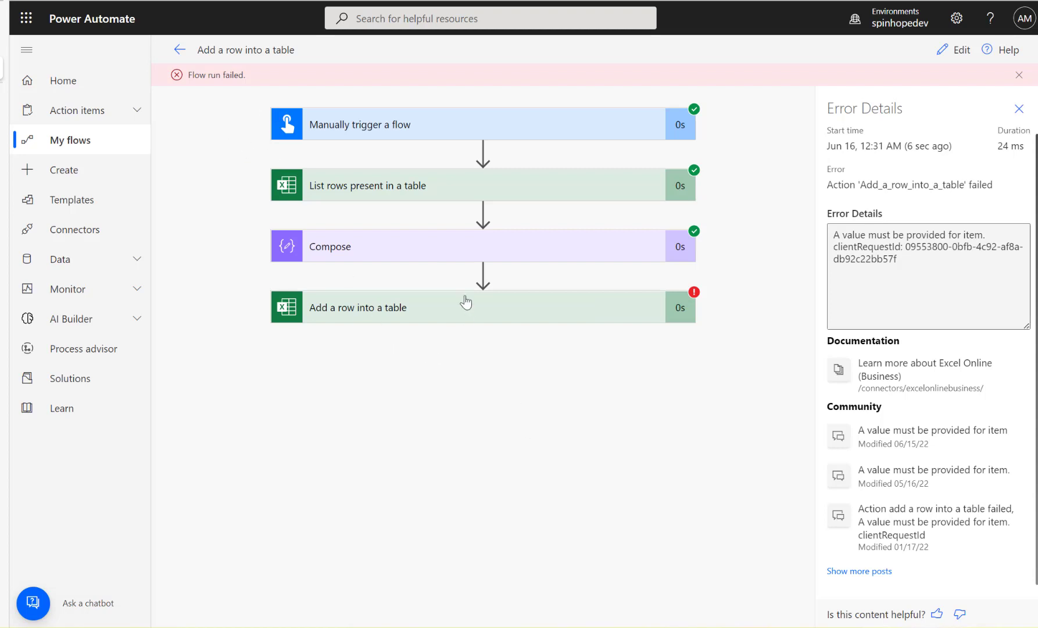
pyautogui.moveTo(833, 235); pyautogui.dragTo(997, 233)
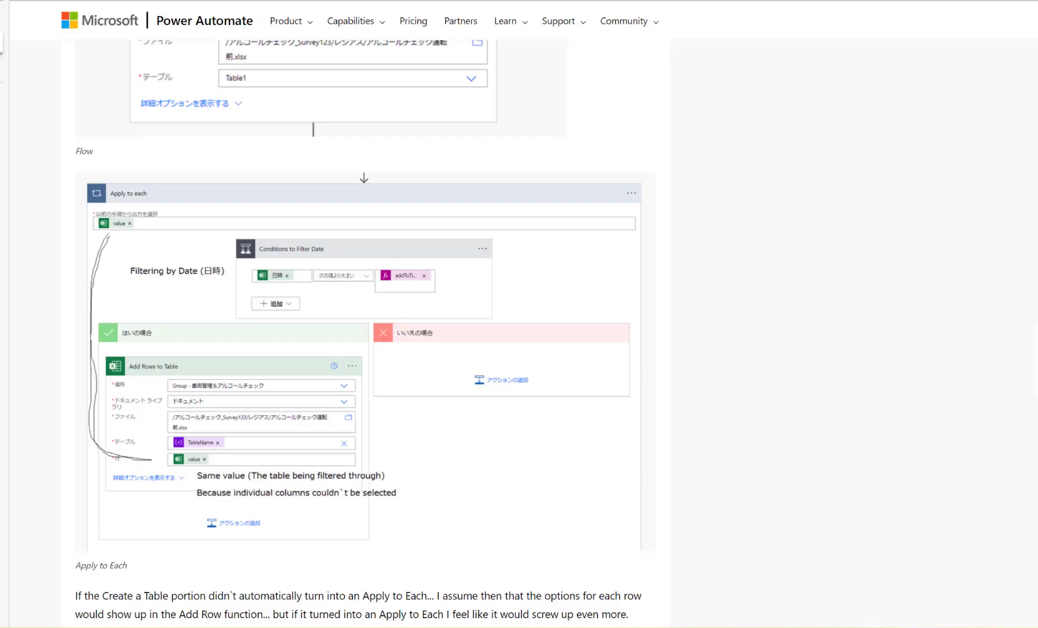
pyautogui.scroll(-4, 517, 413)
pyautogui.scroll(4, 515, 412)
pyautogui.scroll(-10, 514, 412)
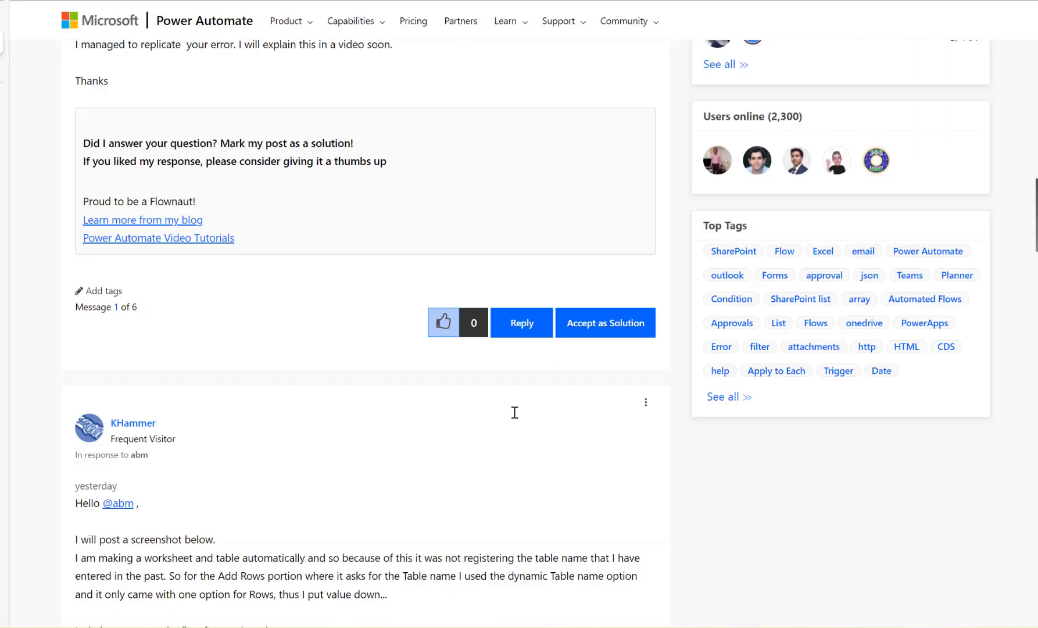
pyautogui.scroll(15, 516, 416)
pyautogui.scroll(-3, 516, 418)
pyautogui.scroll(-3, 517, 417)
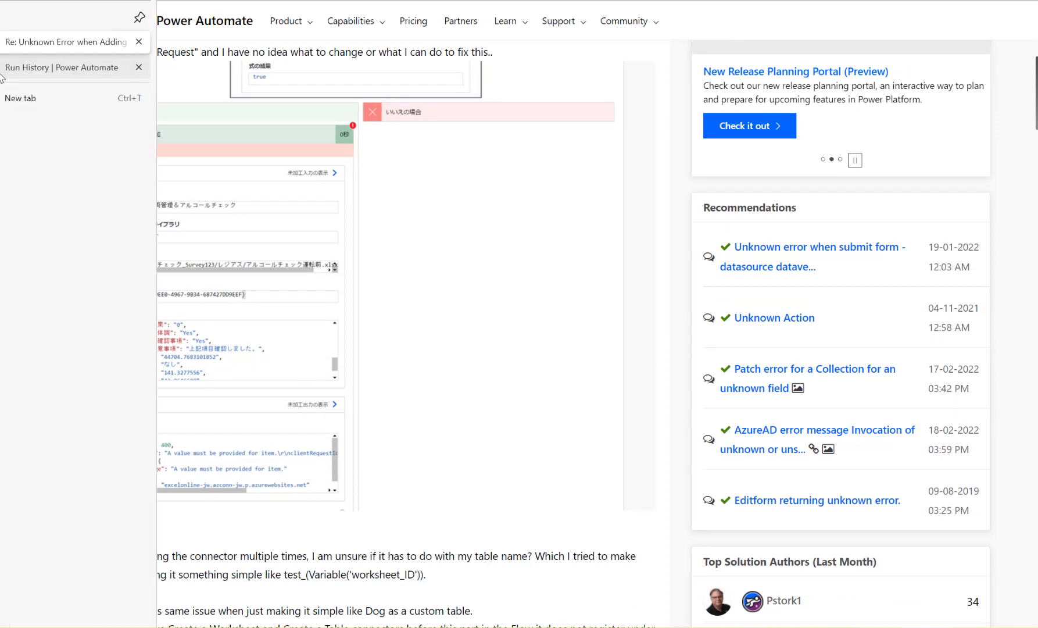
pyautogui.click(17, 69)
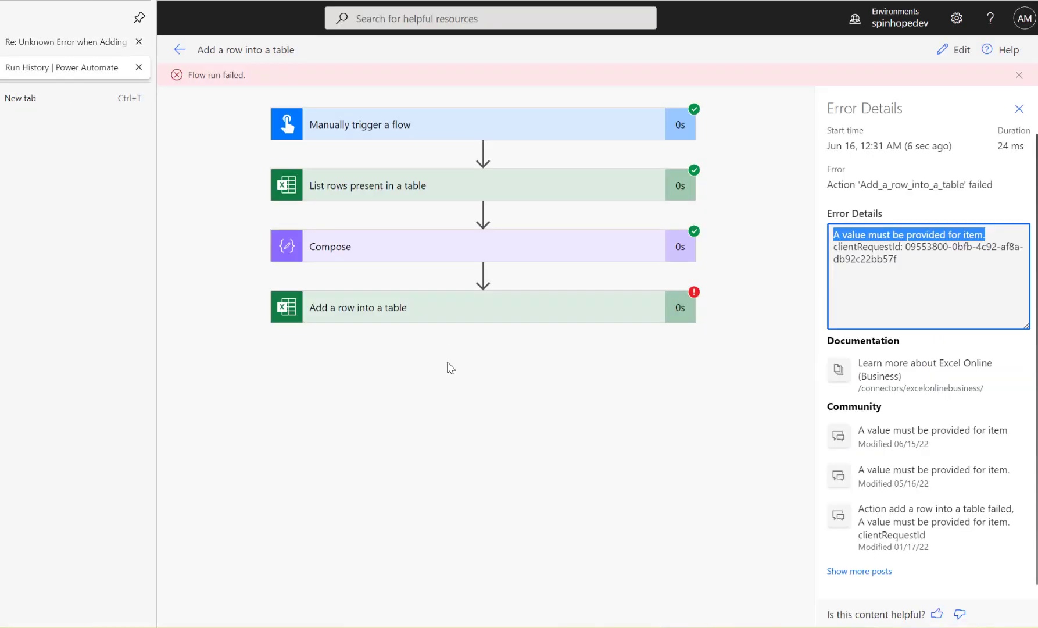
# Inspect the failed add-row step's raw outputs: BadRequest status, headers and error body
pyautogui.click(431, 319)
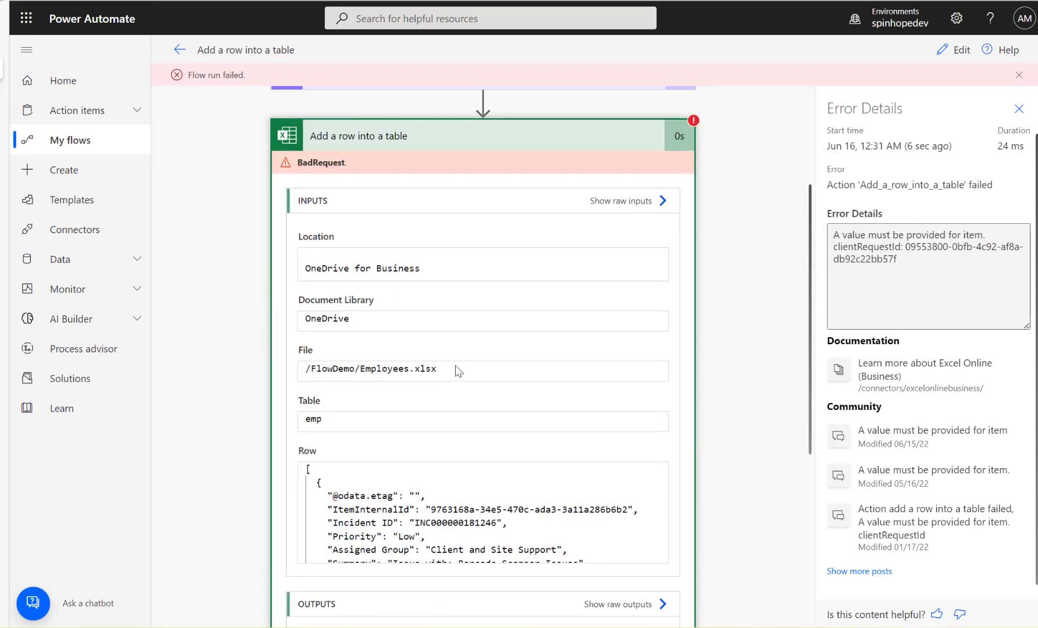
pyautogui.scroll(-1, 455, 365)
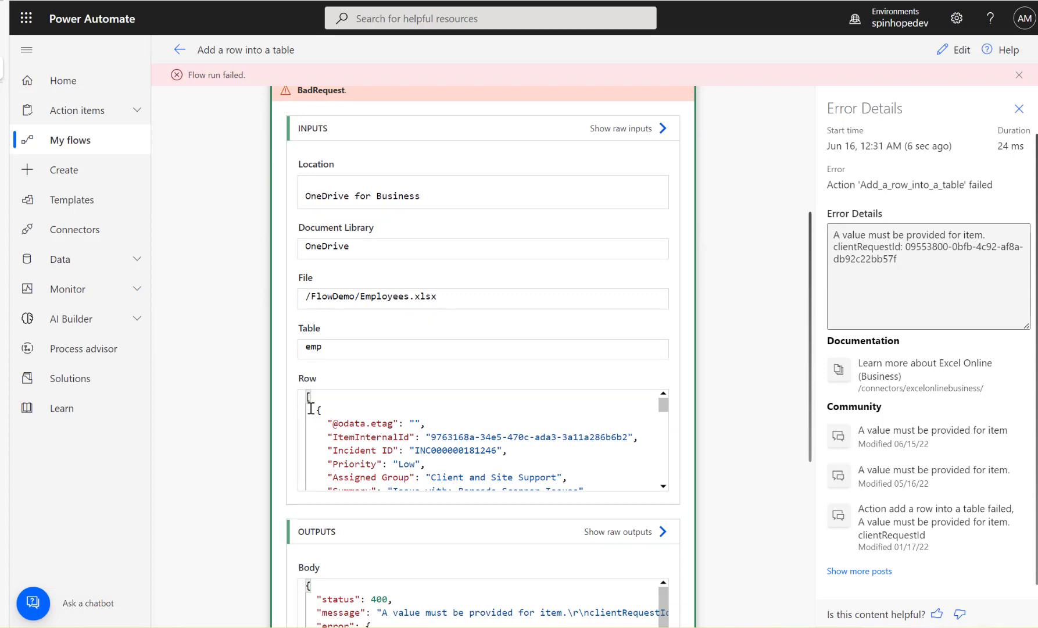
pyautogui.click(626, 539)
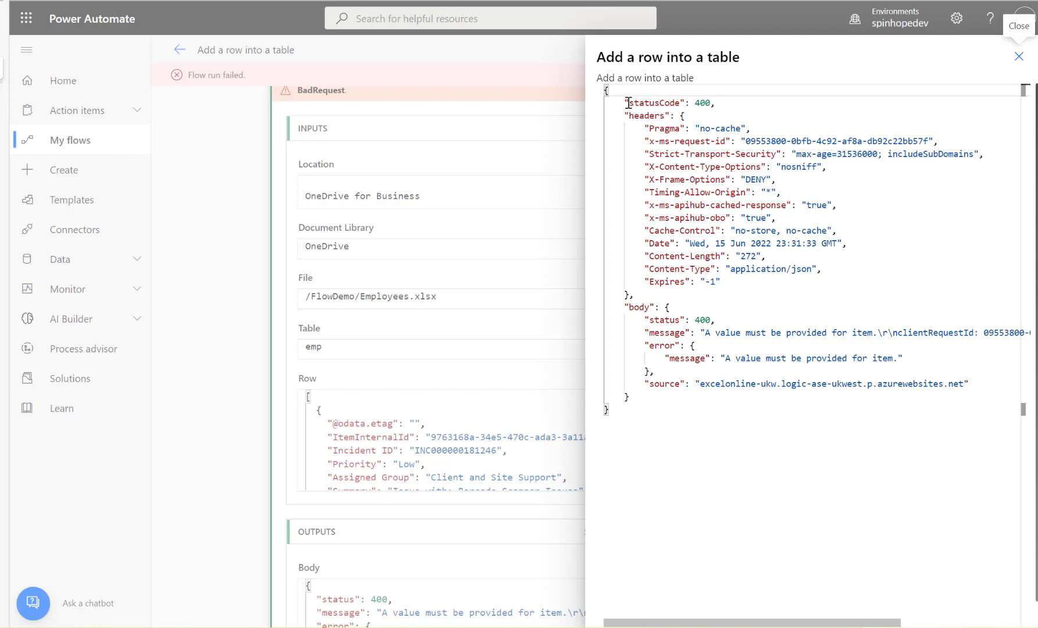
pyautogui.moveTo(628, 103); pyautogui.dragTo(768, 103)
pyautogui.moveTo(639, 119); pyautogui.dragTo(750, 128)
pyautogui.moveTo(629, 308); pyautogui.dragTo(734, 384)
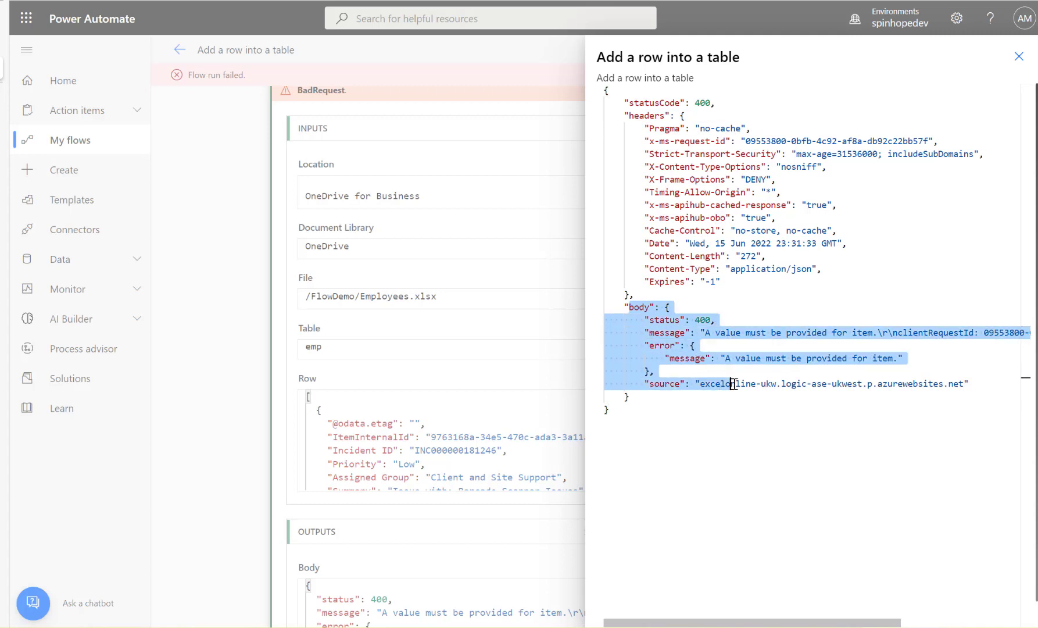
pyautogui.click(756, 167)
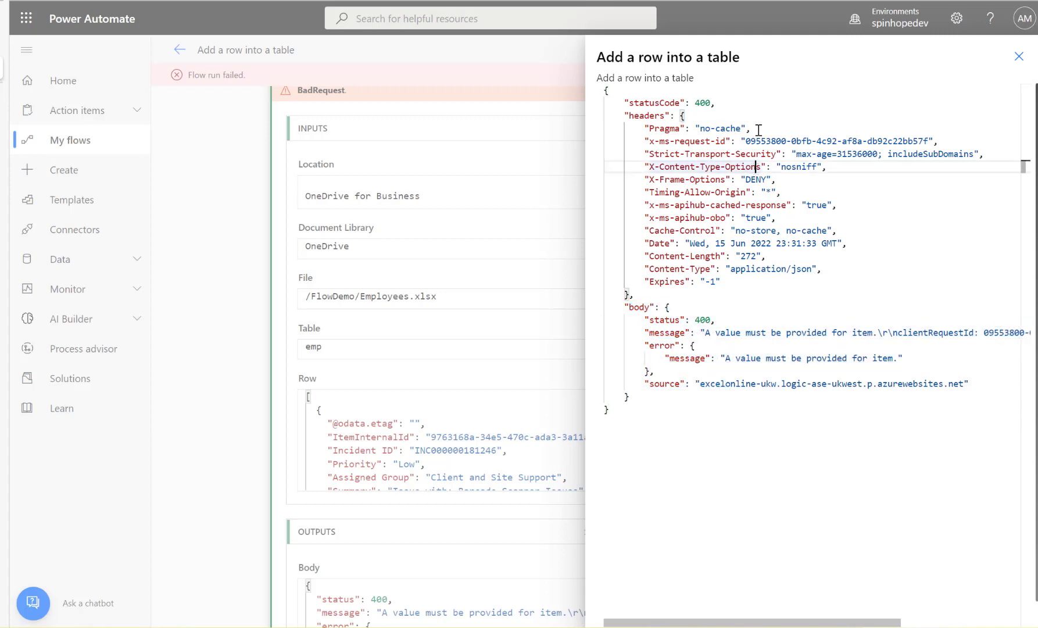
pyautogui.click(1016, 58)
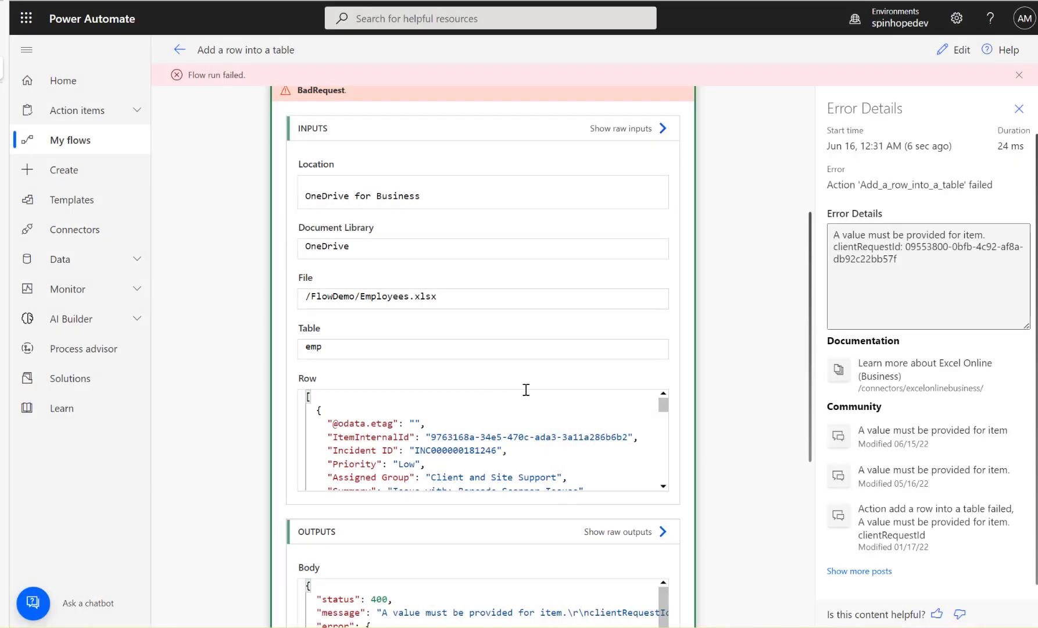
pyautogui.scroll(3, 529, 390)
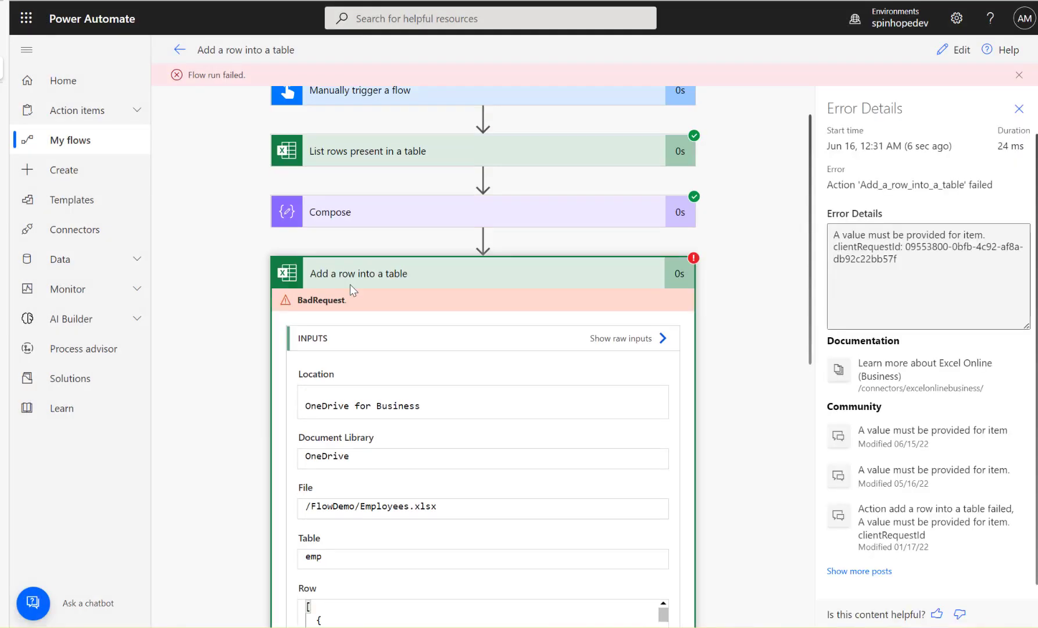
# Inspect the List rows output's value array and ItemInternalId, then close that JSON tab
pyautogui.click(401, 163)
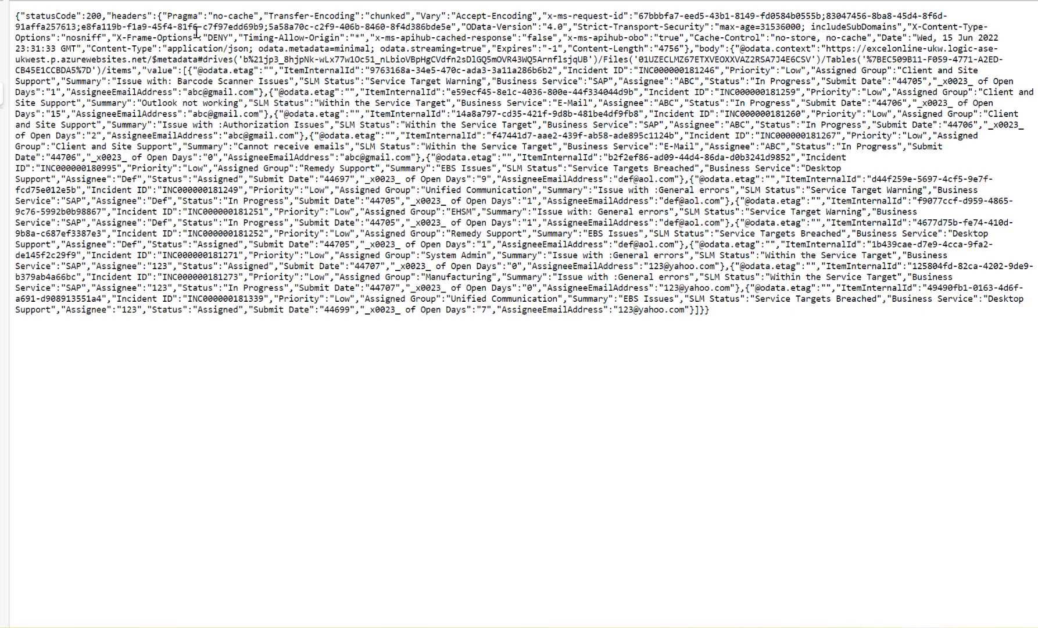
pyautogui.moveTo(183, 70); pyautogui.dragTo(707, 323)
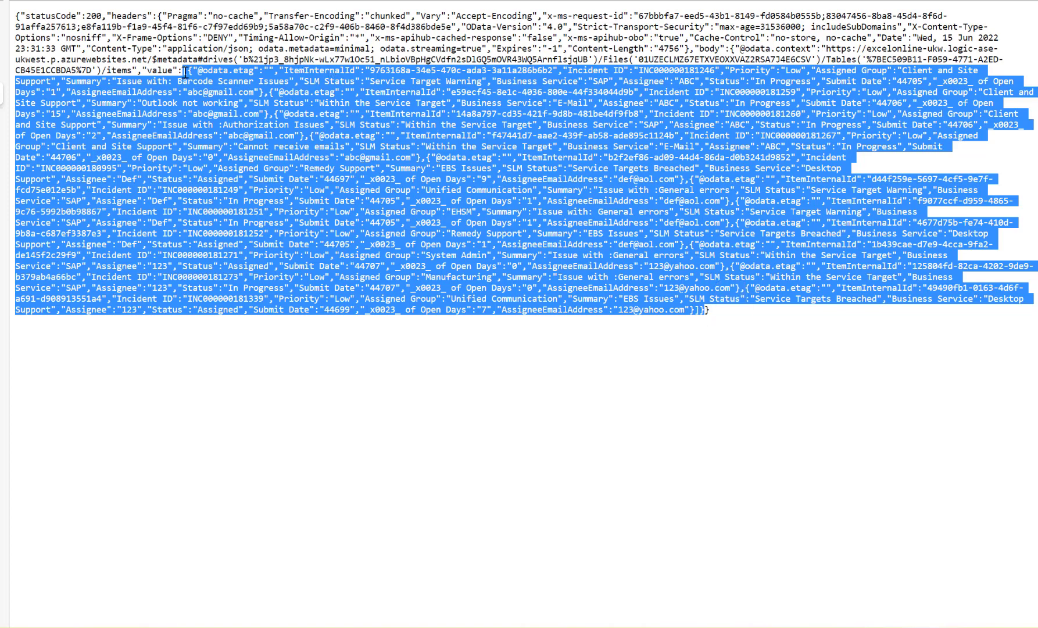
pyautogui.doubleClick(327, 72)
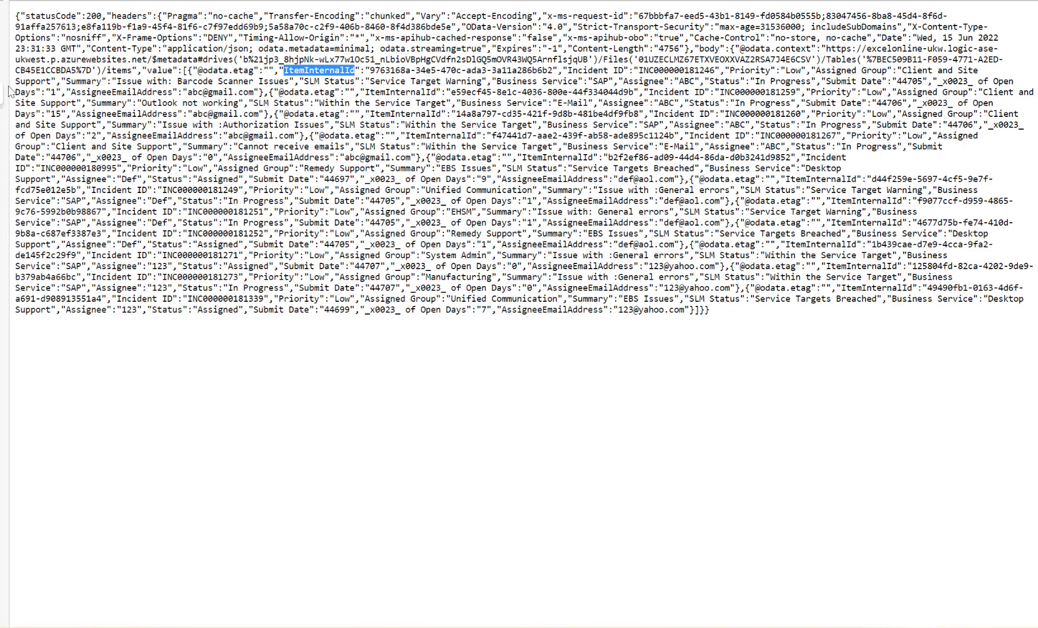
pyautogui.moveTo(81, 96)
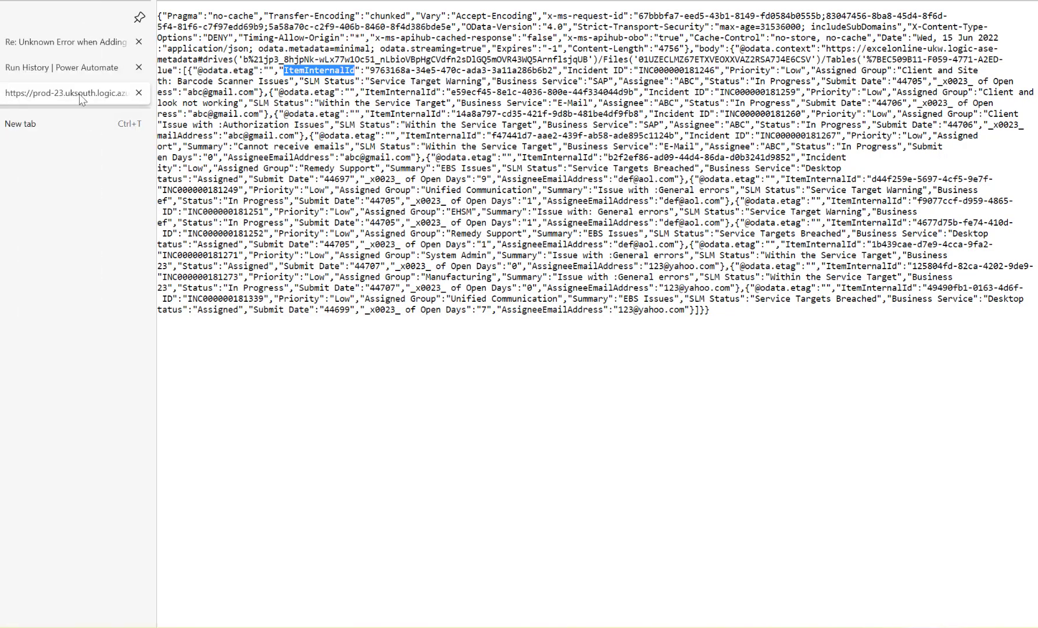
pyautogui.click(139, 93)
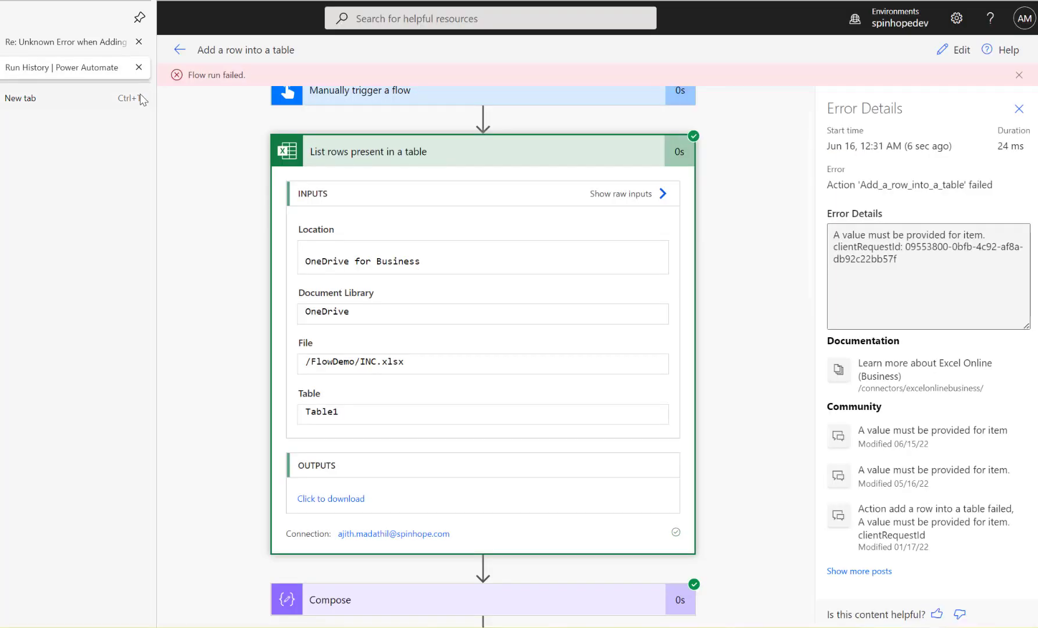
# Reopen the flow in the designer from the run details page
pyautogui.click(953, 50)
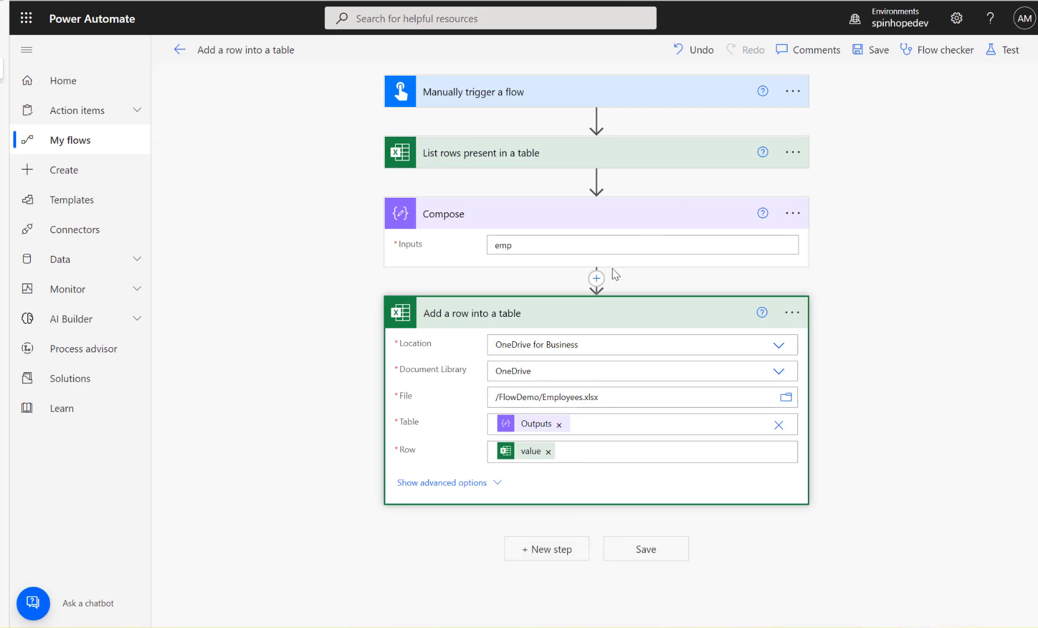
# Add a second Compose action after the first Compose step
pyautogui.click(597, 279)
pyautogui.click(583, 302)
pyautogui.write('compose')
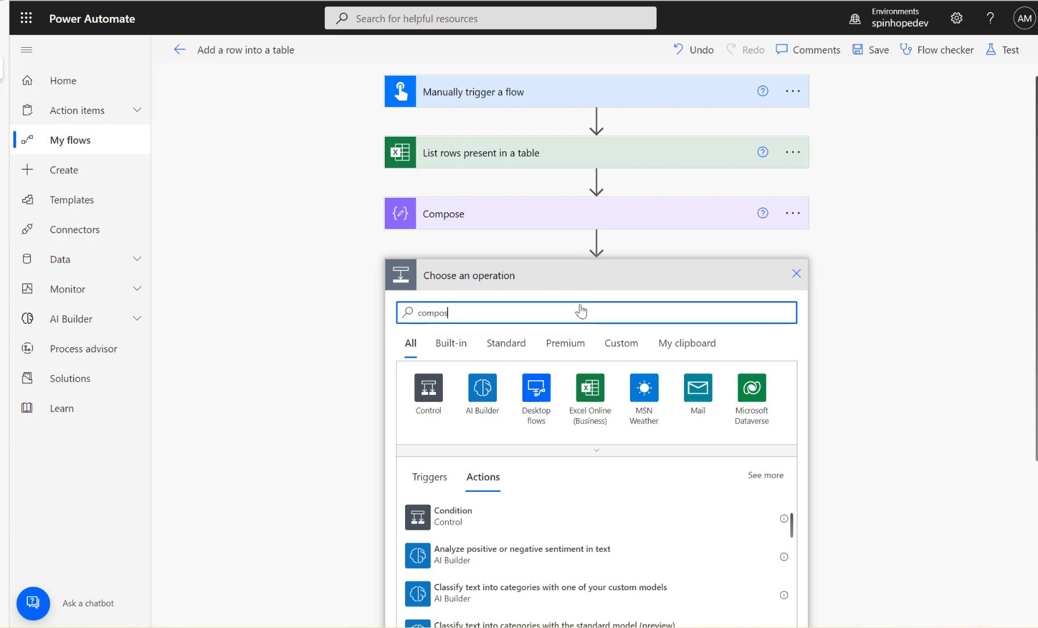
pyautogui.click(465, 520)
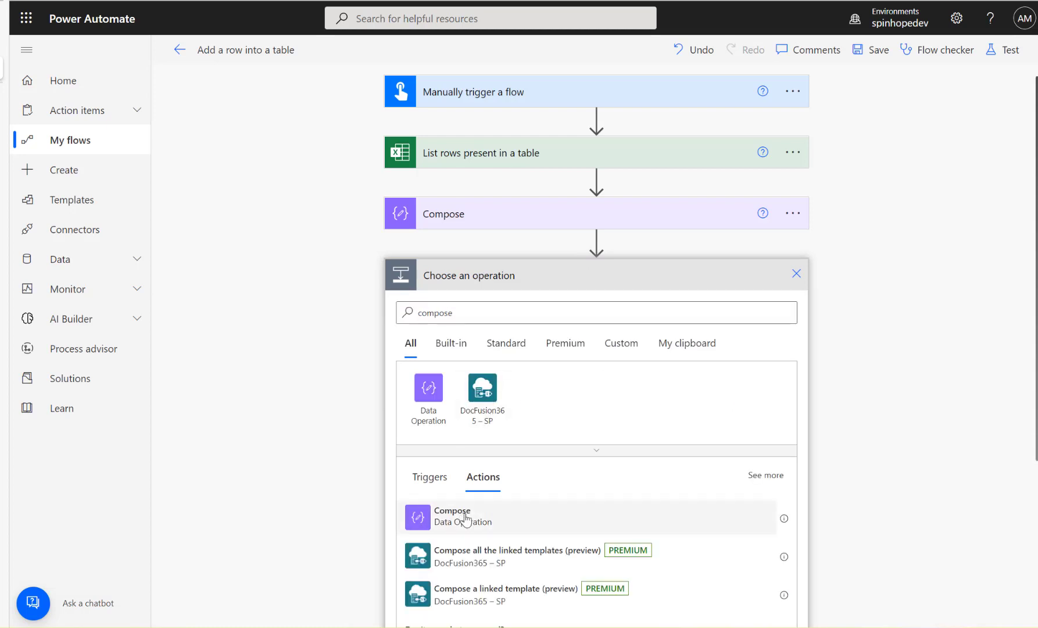
# Start Compose 2's JSON with '{' and map Id to the Incident ID field
pyautogui.click(525, 306)
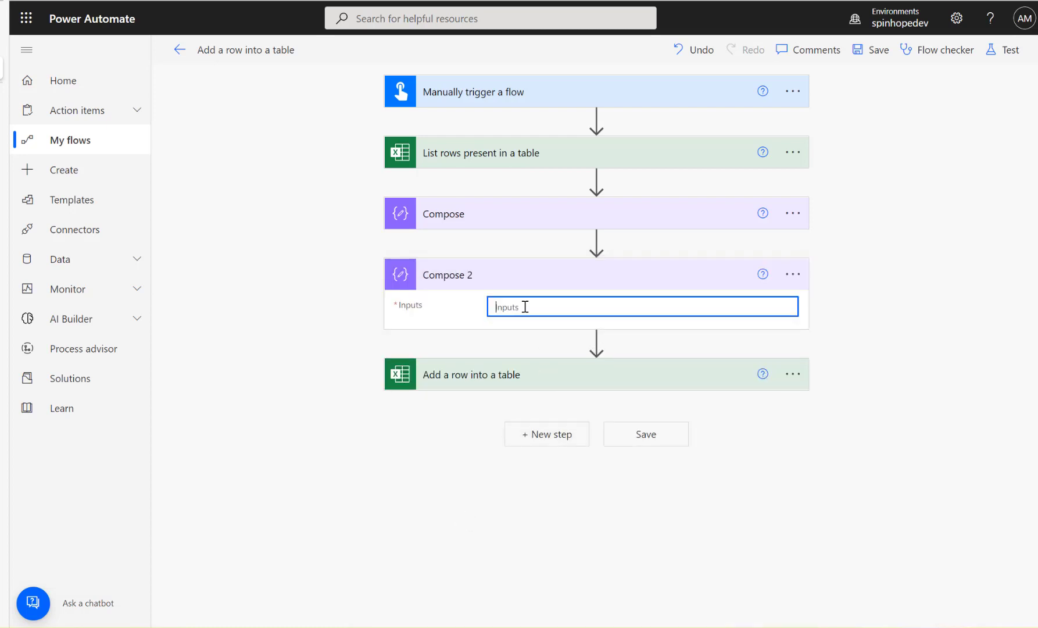
pyautogui.write('{')
pyautogui.press('Return')
pyautogui.press('Return')
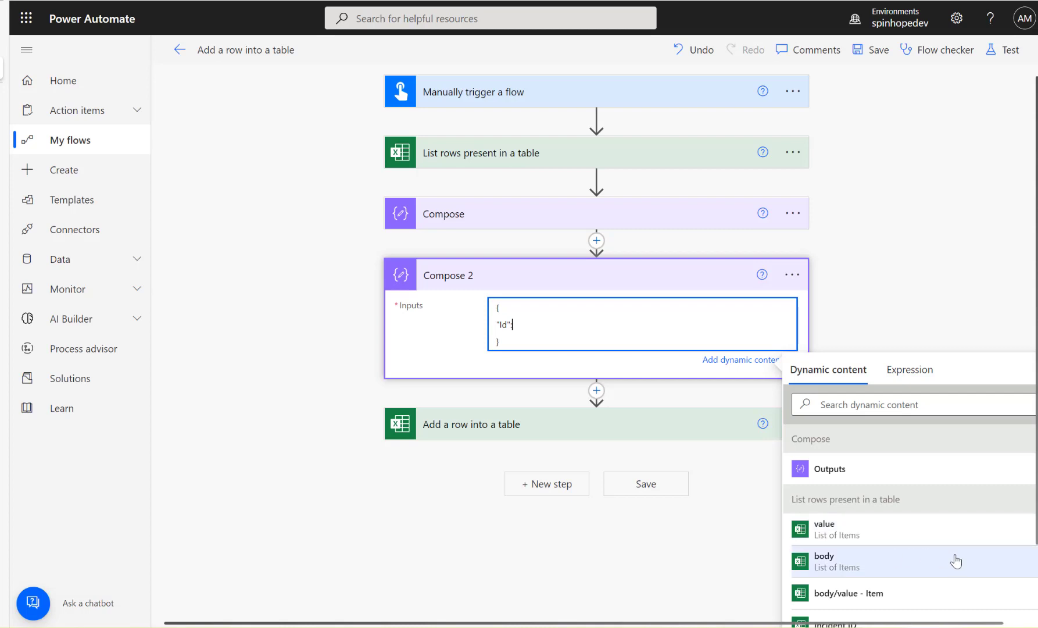
pyautogui.scroll(-1, 956, 561)
pyautogui.scroll(-1, 866, 534)
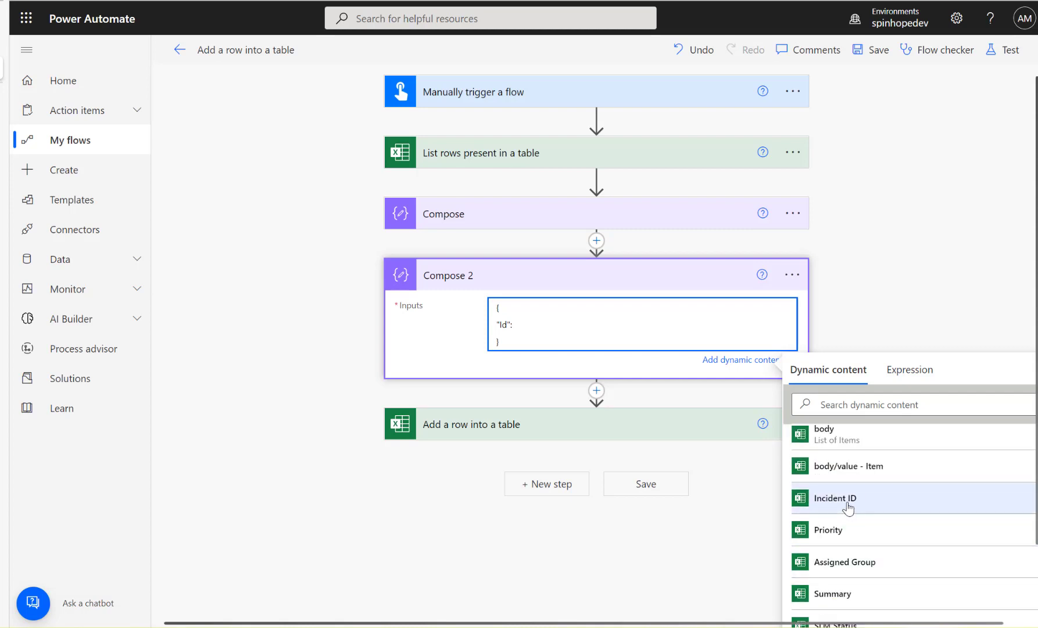
pyautogui.click(835, 498)
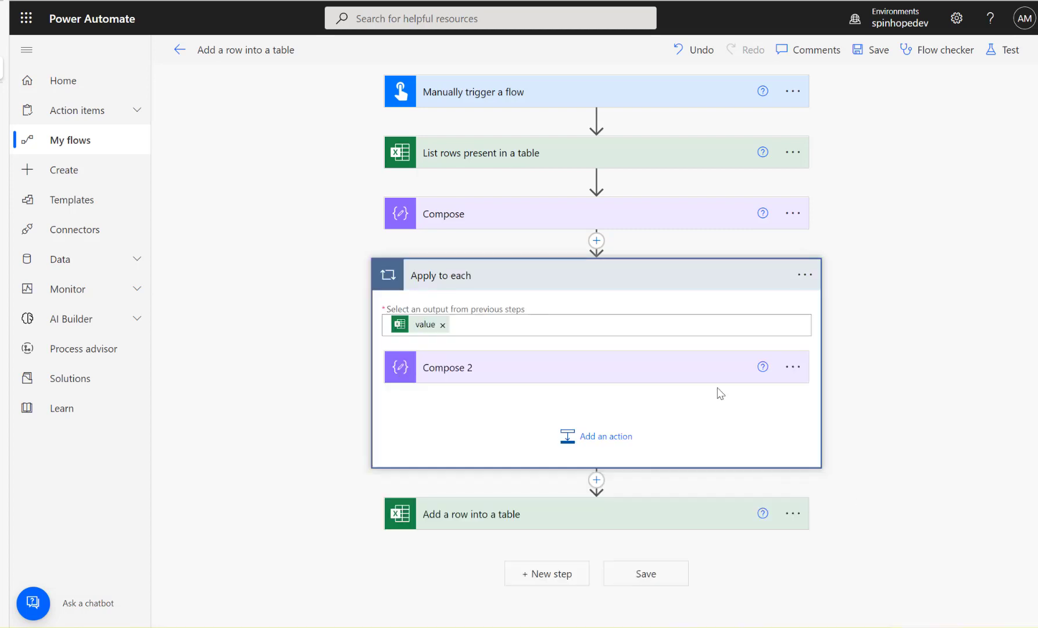
# Move the Add a row into a table step inside the Apply to each loop
pyautogui.click(553, 369)
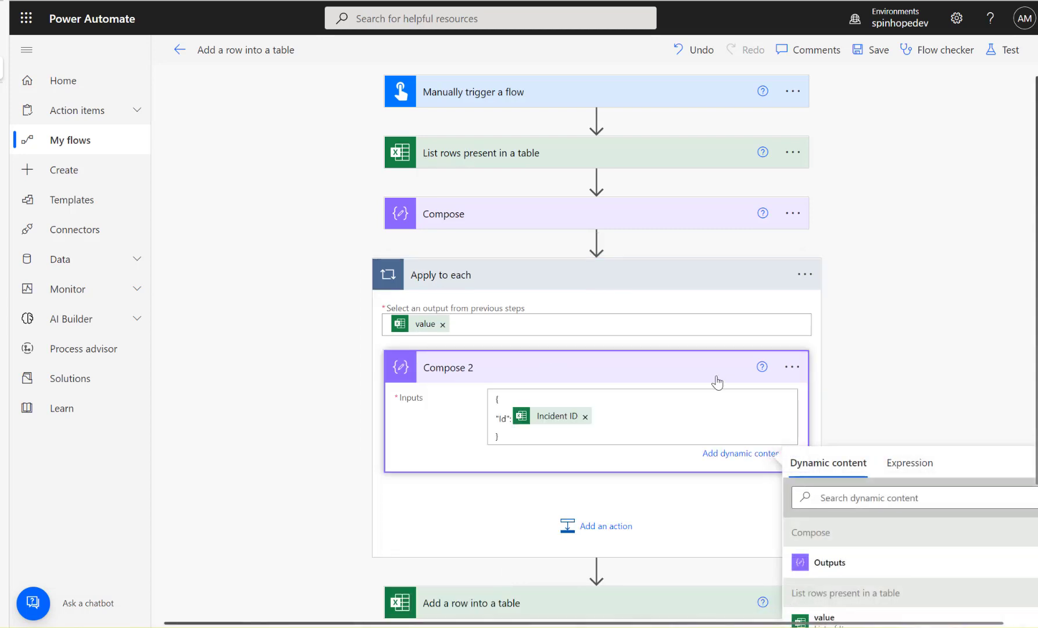
pyautogui.scroll(-2, 655, 526)
pyautogui.moveTo(590, 494); pyautogui.dragTo(590, 437)
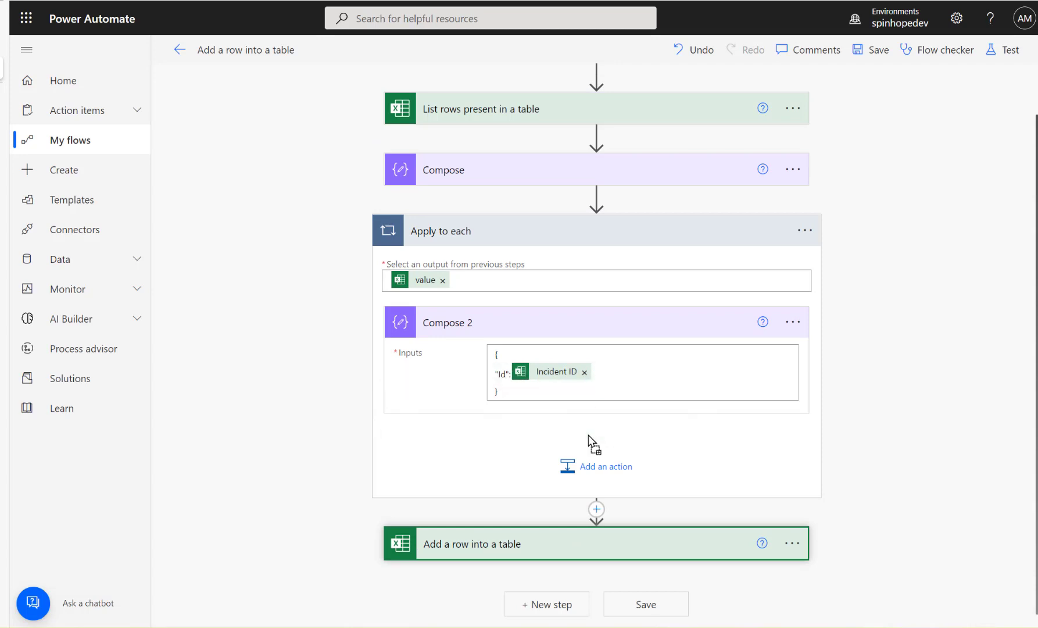
# Add a "Name" property to Compose 2 mapped to Business Service
pyautogui.click(627, 370)
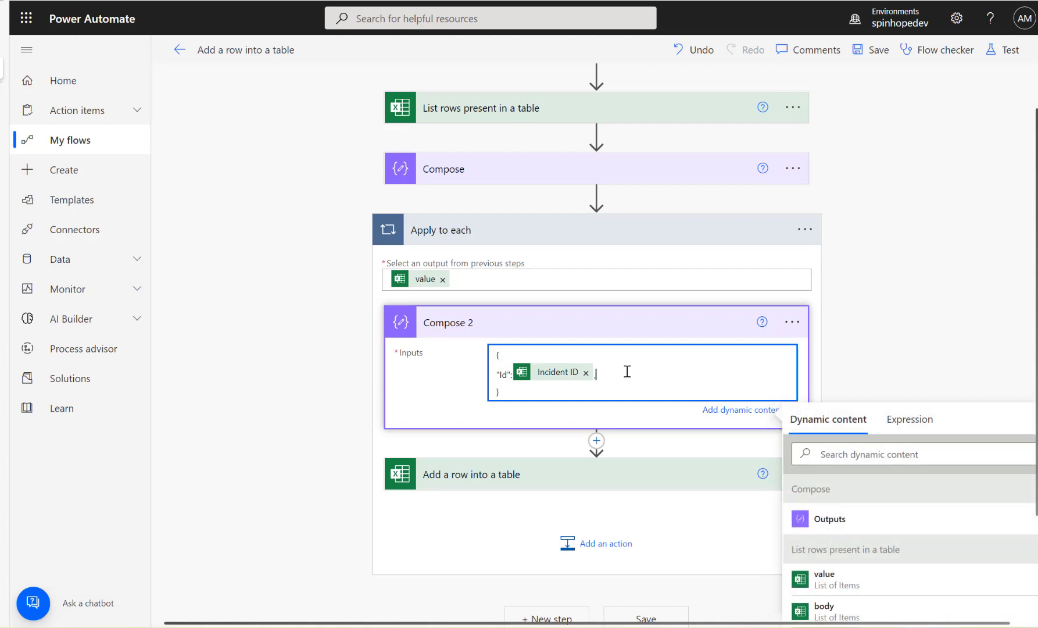
pyautogui.write(',')
pyautogui.press('Return')
pyautogui.write('"Name":')
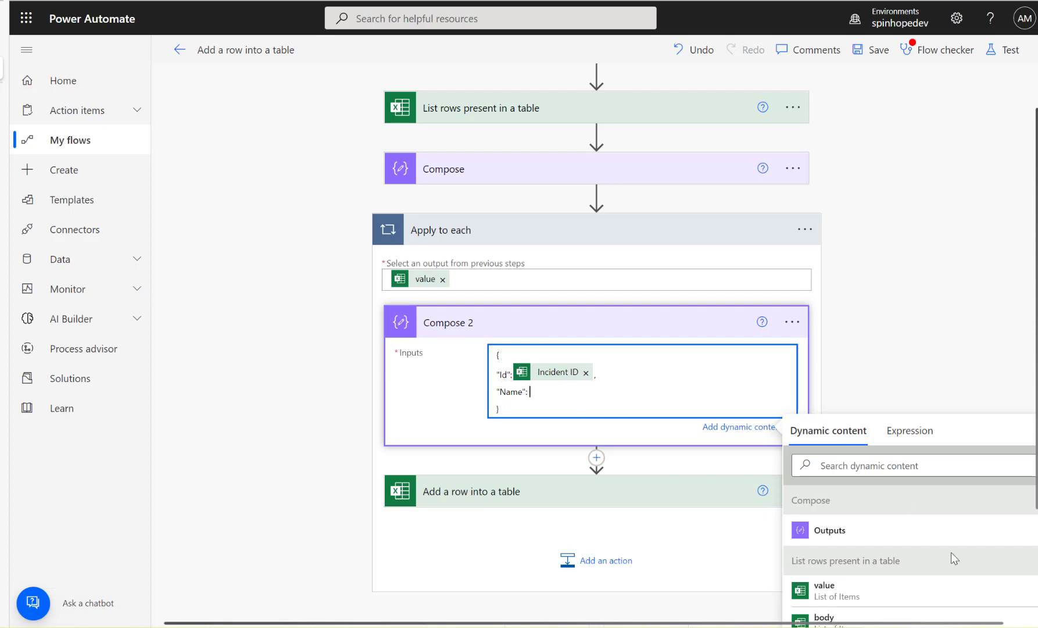
pyautogui.scroll(-3, 951, 557)
pyautogui.scroll(-4, 948, 559)
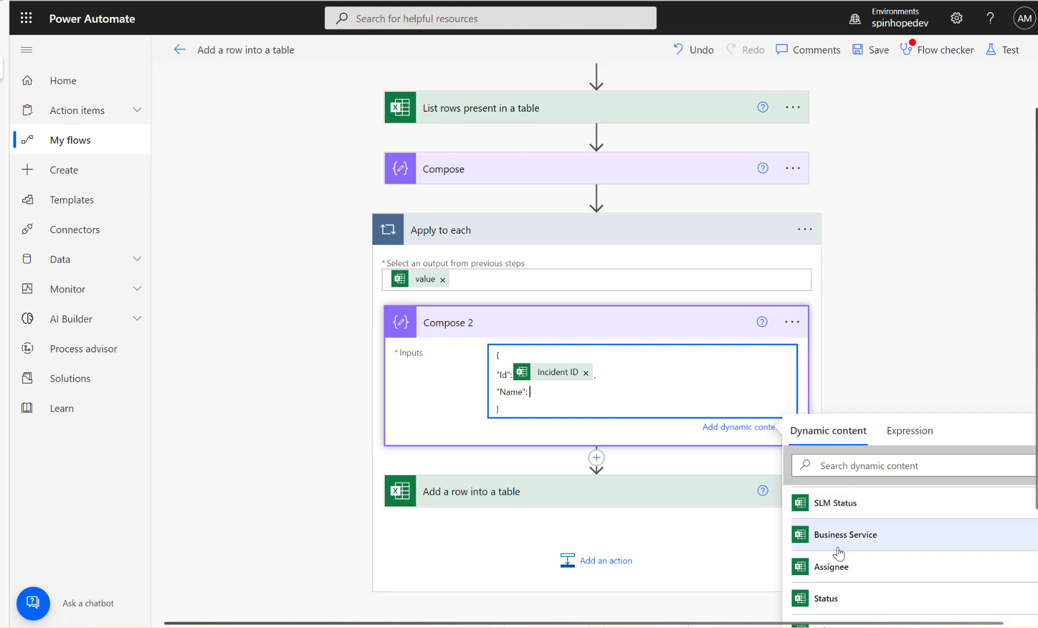
pyautogui.scroll(-2, 886, 551)
pyautogui.scroll(-2, 886, 551)
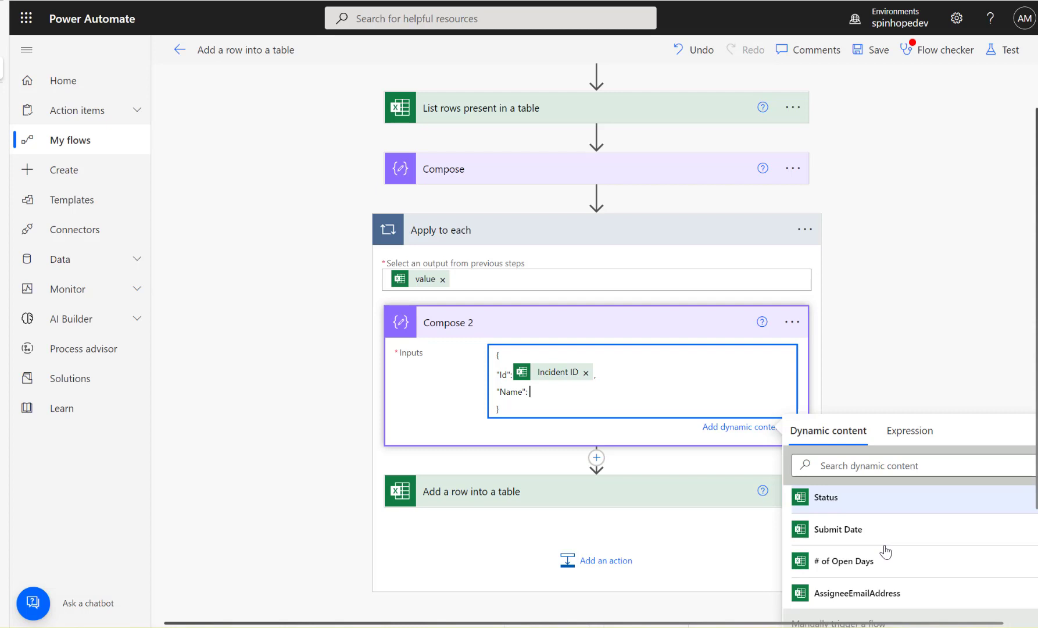
pyautogui.scroll(3, 883, 549)
pyautogui.click(850, 538)
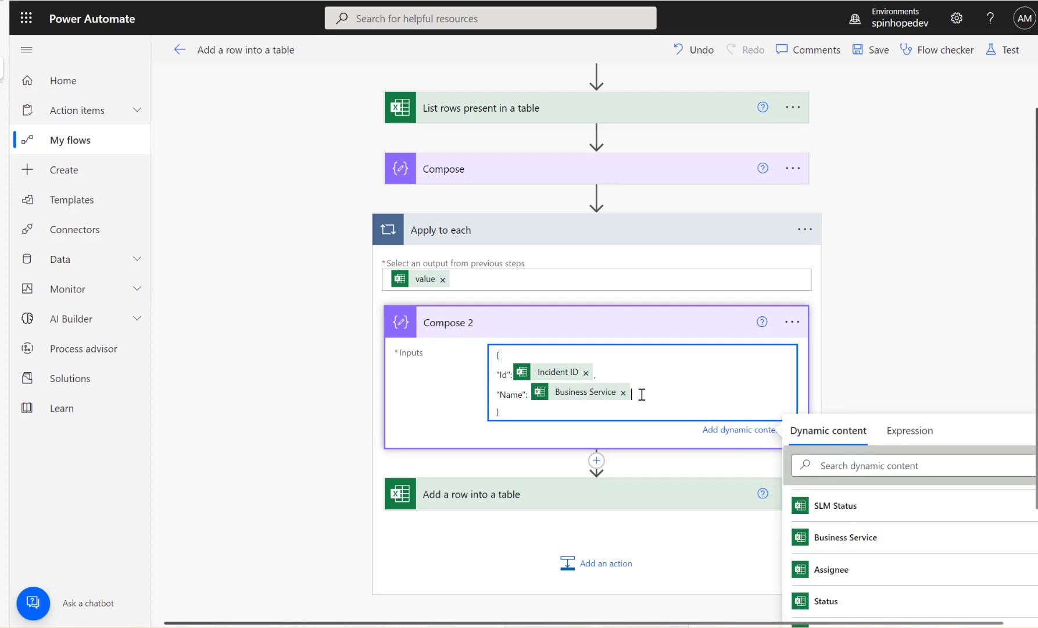
# Add a "Postcode" property to Compose 2 mapped to Priority
pyautogui.write(',')
pyautogui.press('Return')
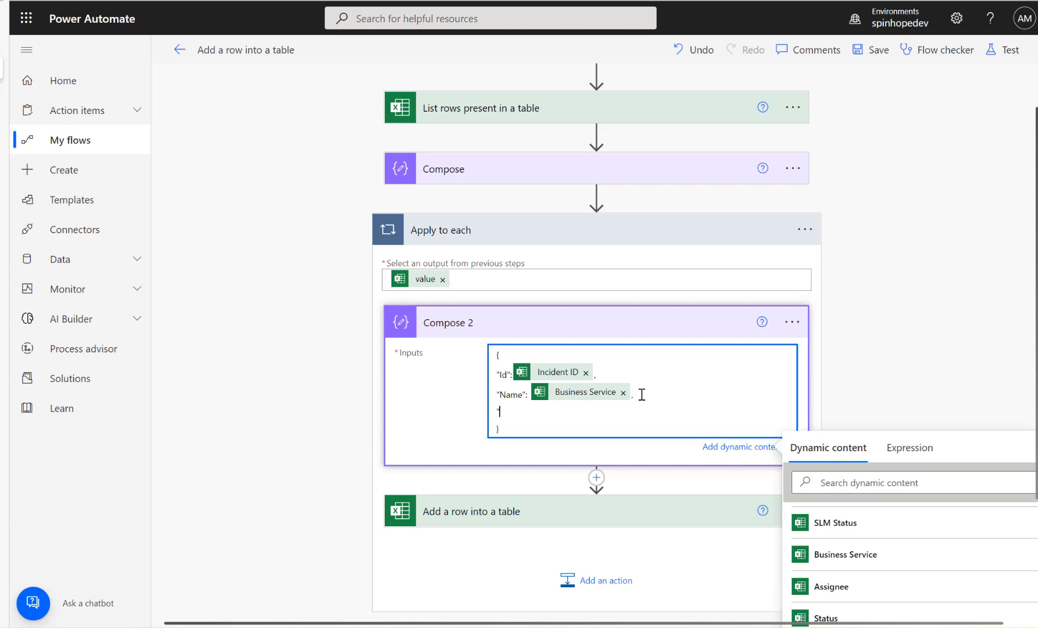
pyautogui.write('"')
pyautogui.hotkey('alt', 'Tab')
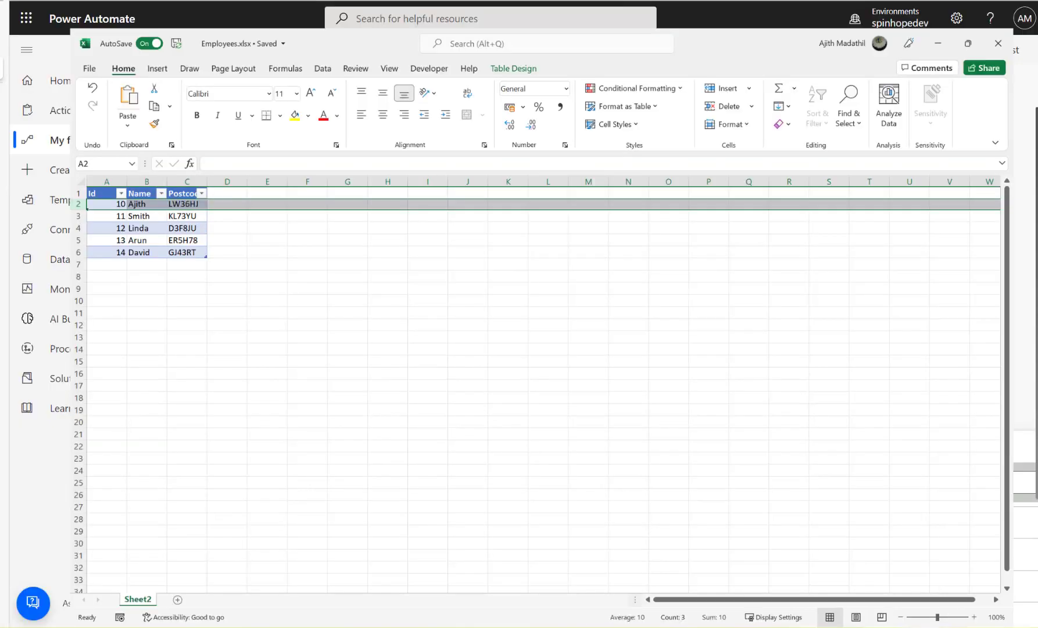
pyautogui.hotkey('alt', 'Tab')
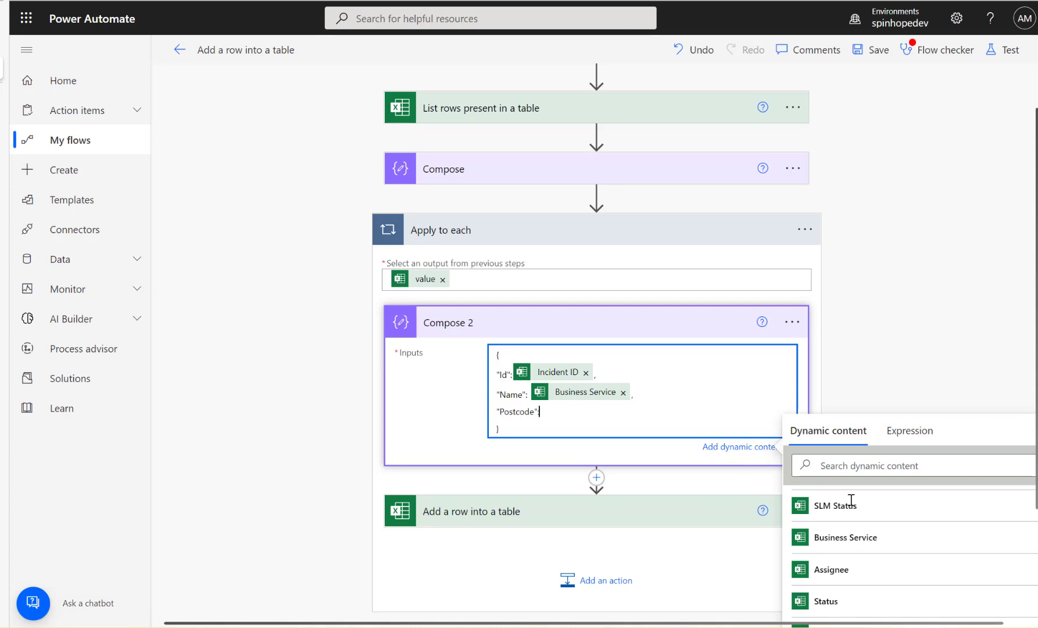
pyautogui.scroll(-1, 900, 540)
pyautogui.scroll(-2, 901, 542)
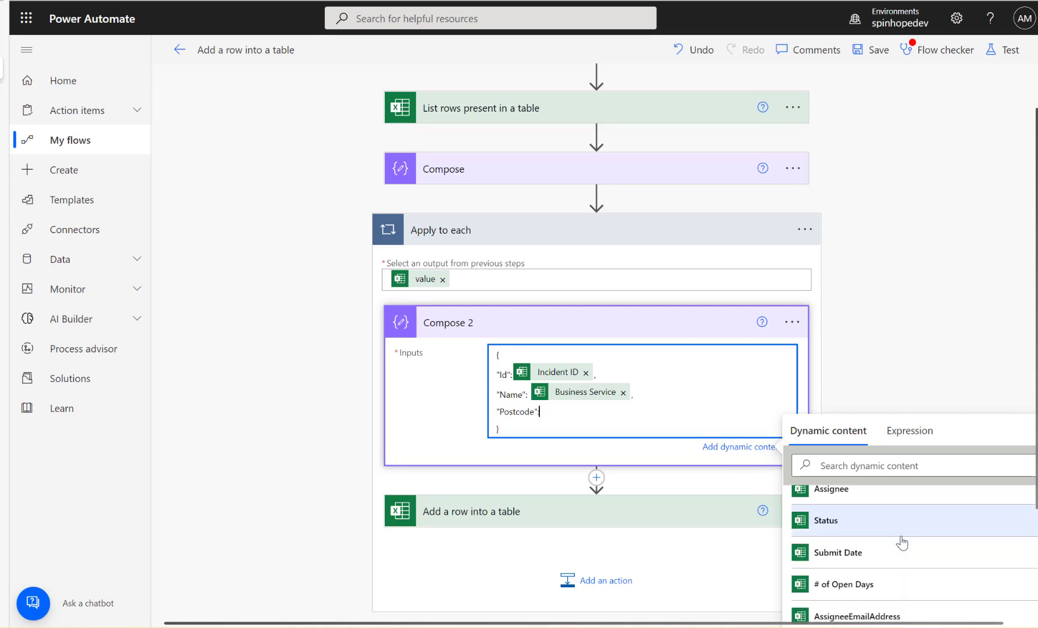
pyautogui.scroll(4, 910, 542)
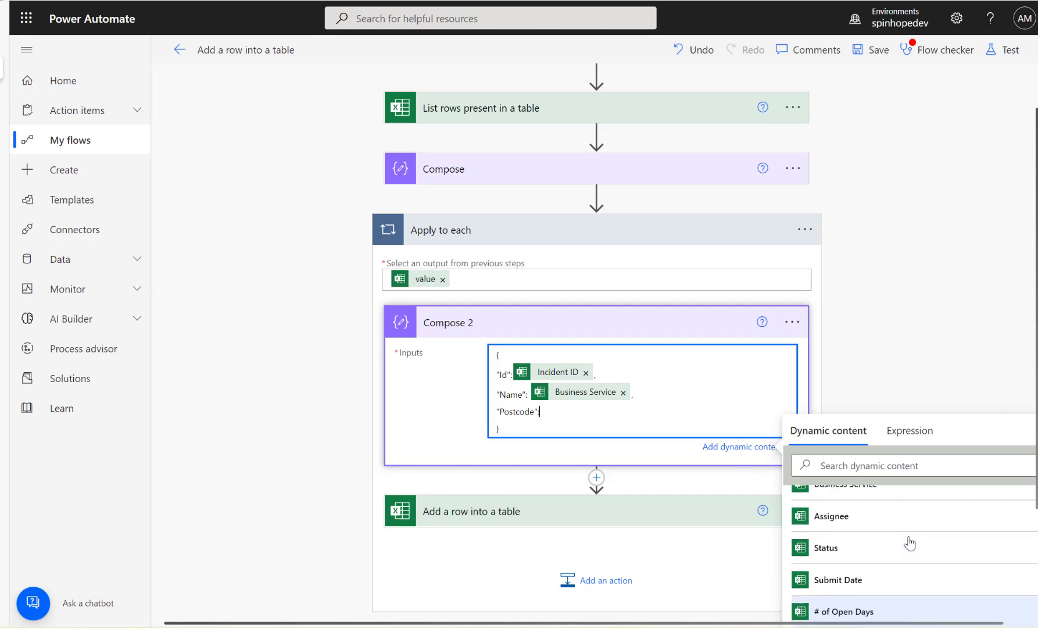
pyautogui.scroll(1, 910, 542)
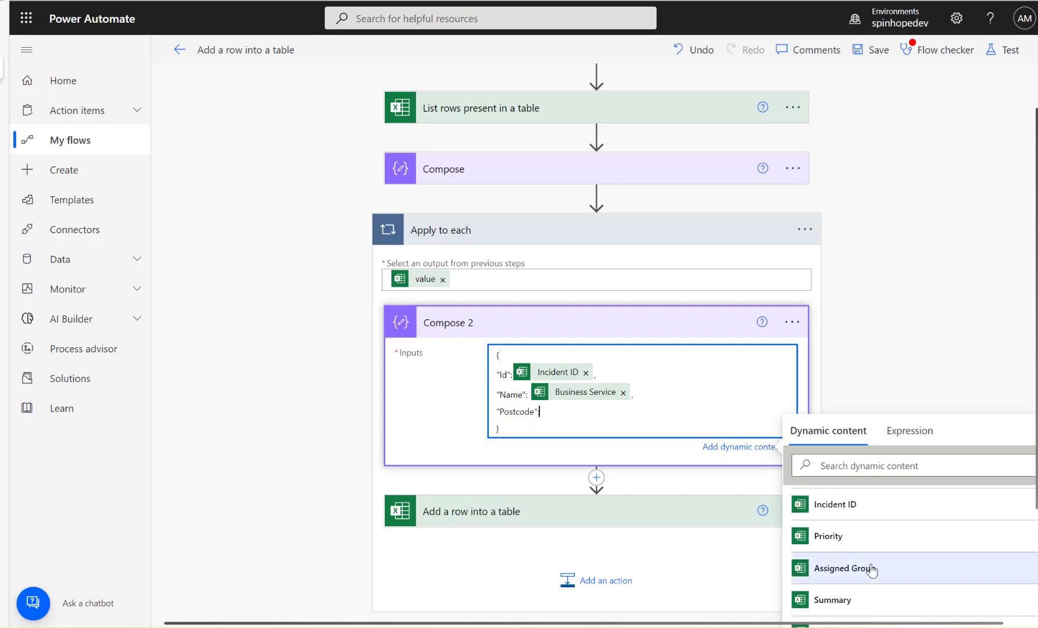
pyautogui.click(828, 536)
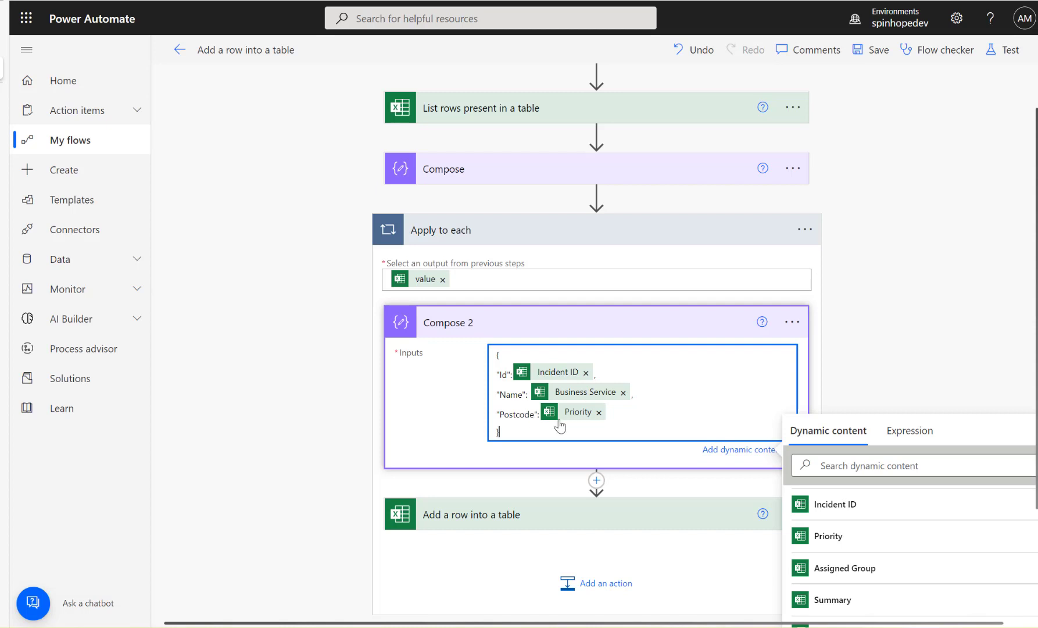
# Remove the value token from the Row field of Add a row into a table
pyautogui.click(526, 516)
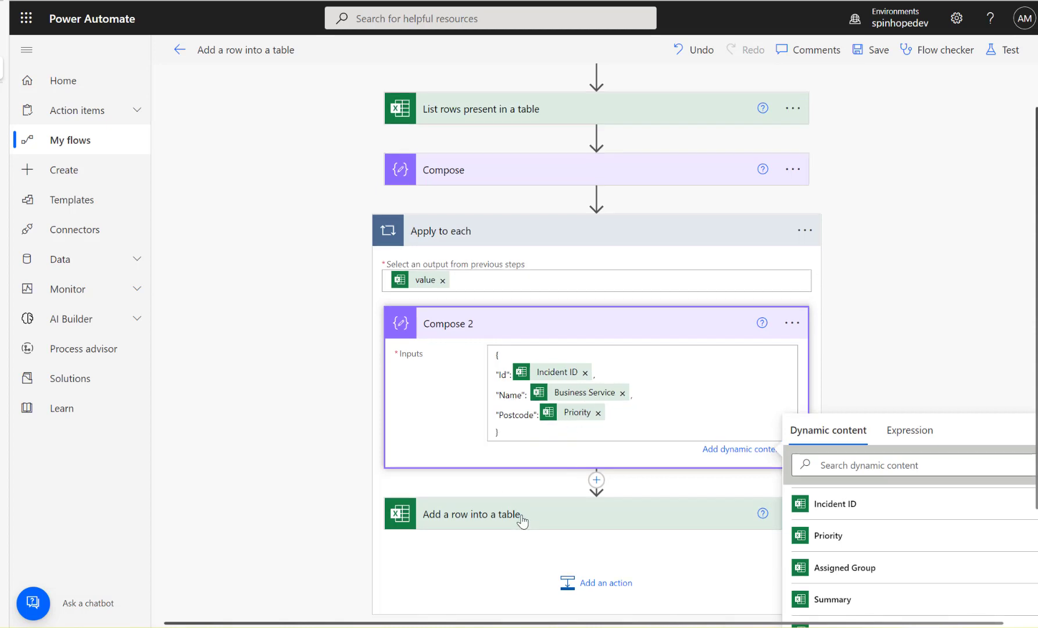
pyautogui.click(580, 506)
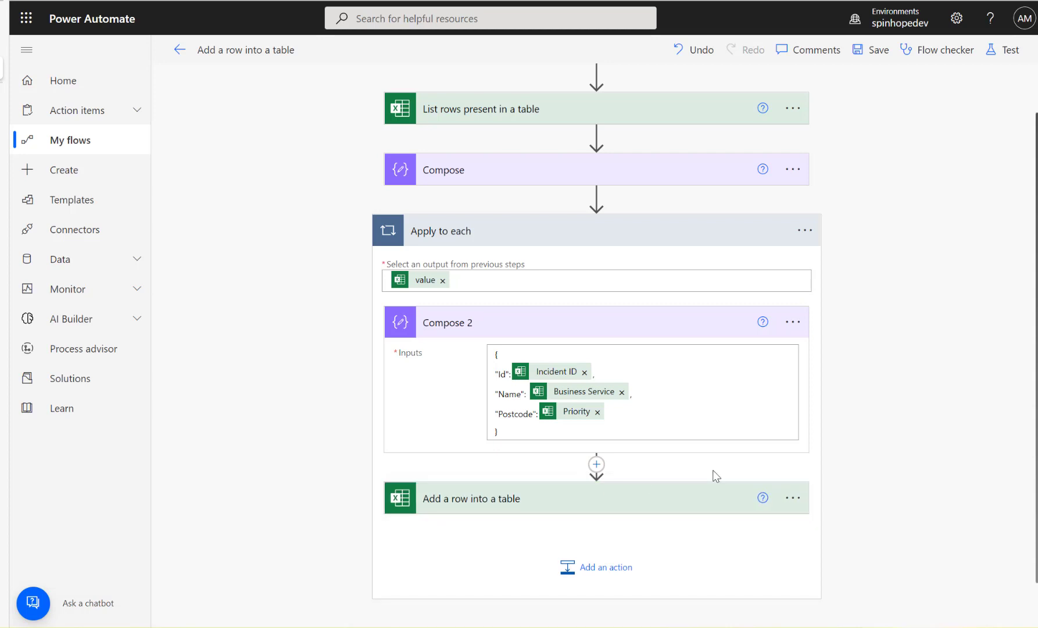
pyautogui.scroll(-1, 714, 471)
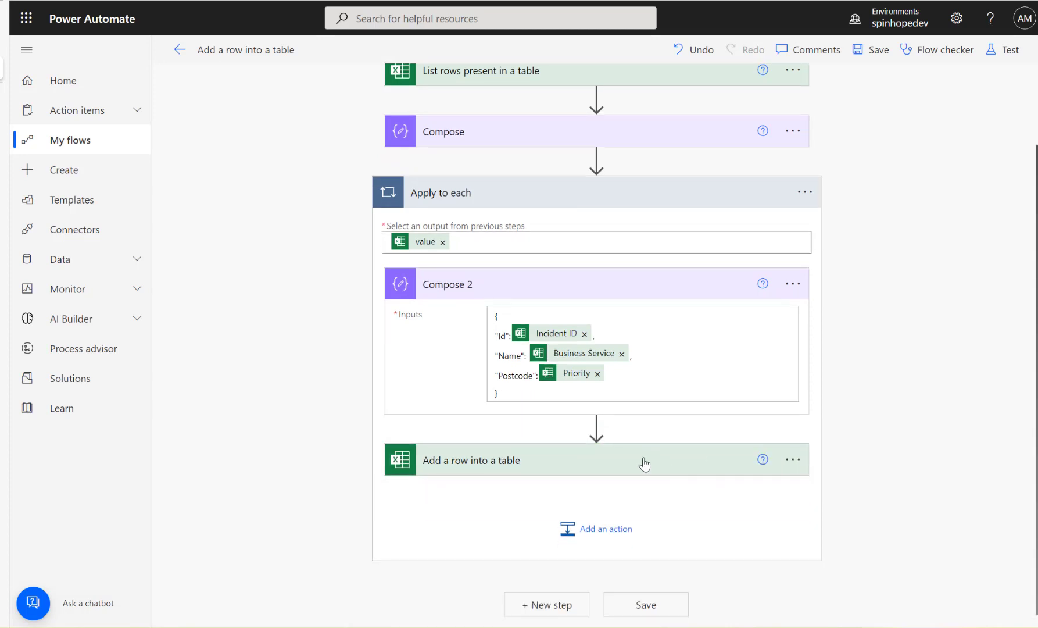
pyautogui.click(586, 467)
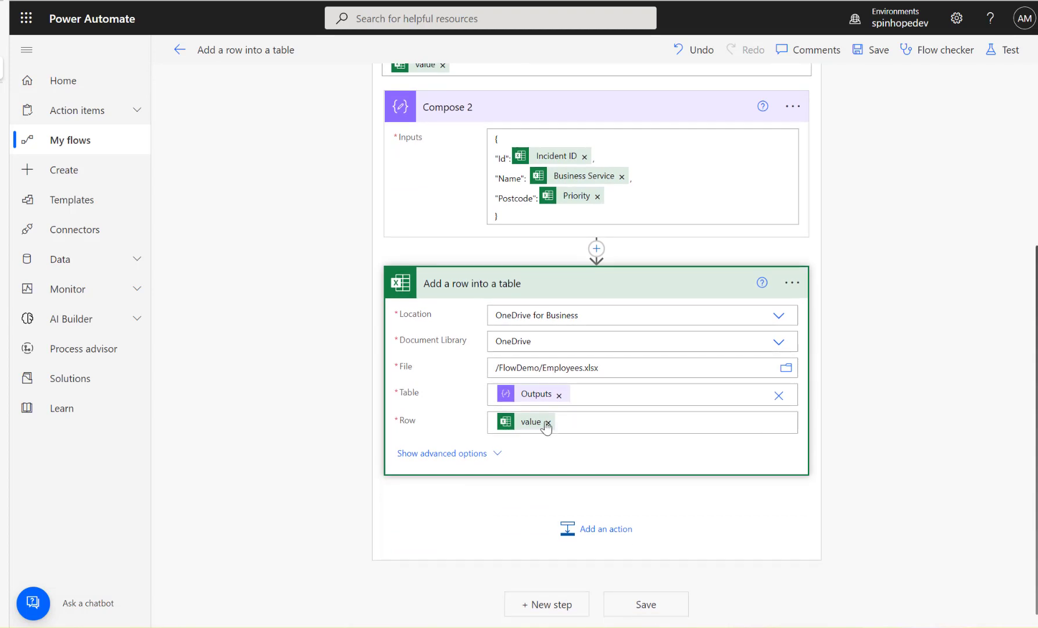
pyautogui.click(547, 423)
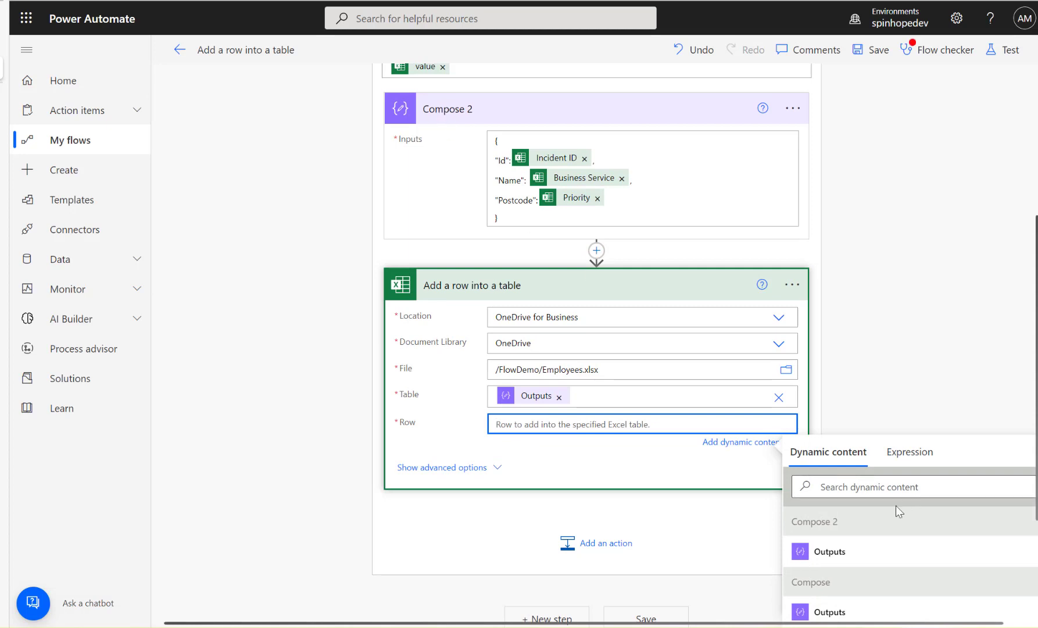
# Rename Compose 2 to 'Each Values' and insert its Outputs into the Row field
pyautogui.click(793, 111)
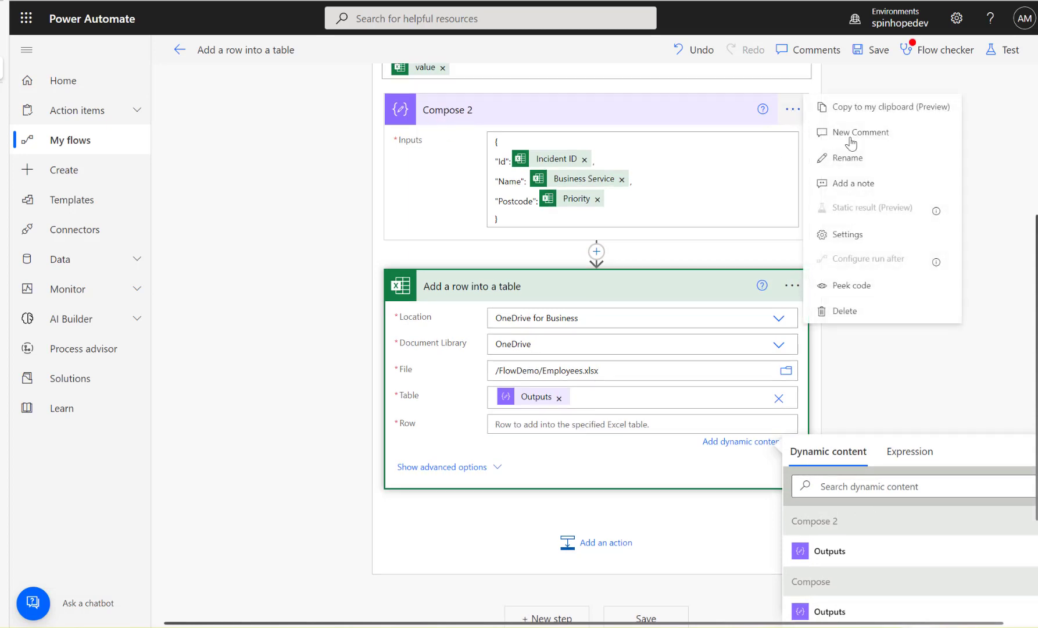
pyautogui.click(854, 178)
pyautogui.click(793, 112)
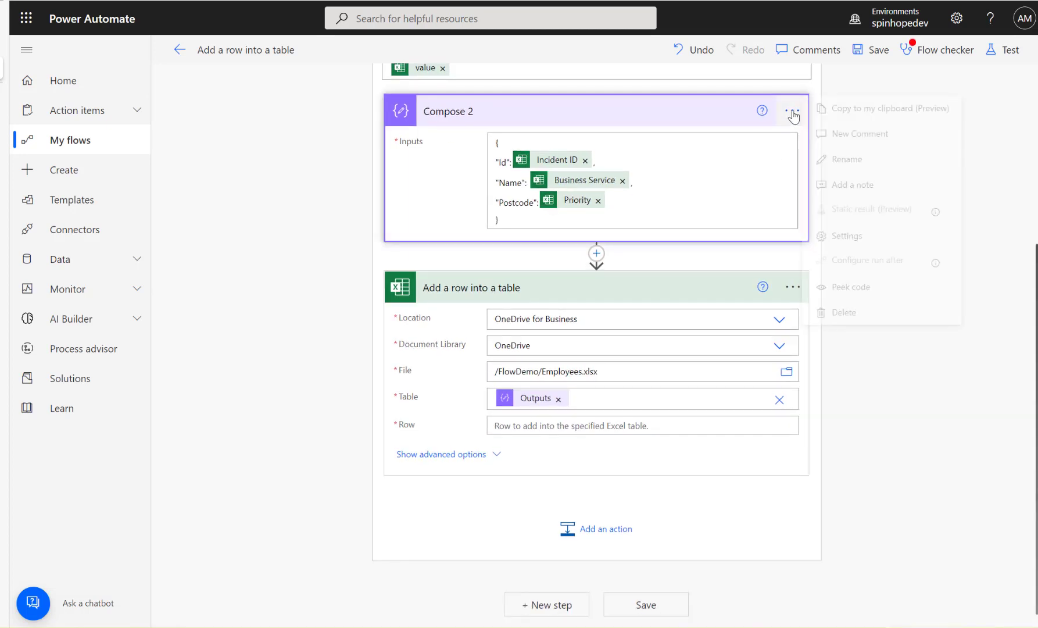
pyautogui.click(860, 159)
pyautogui.write('Each Values')
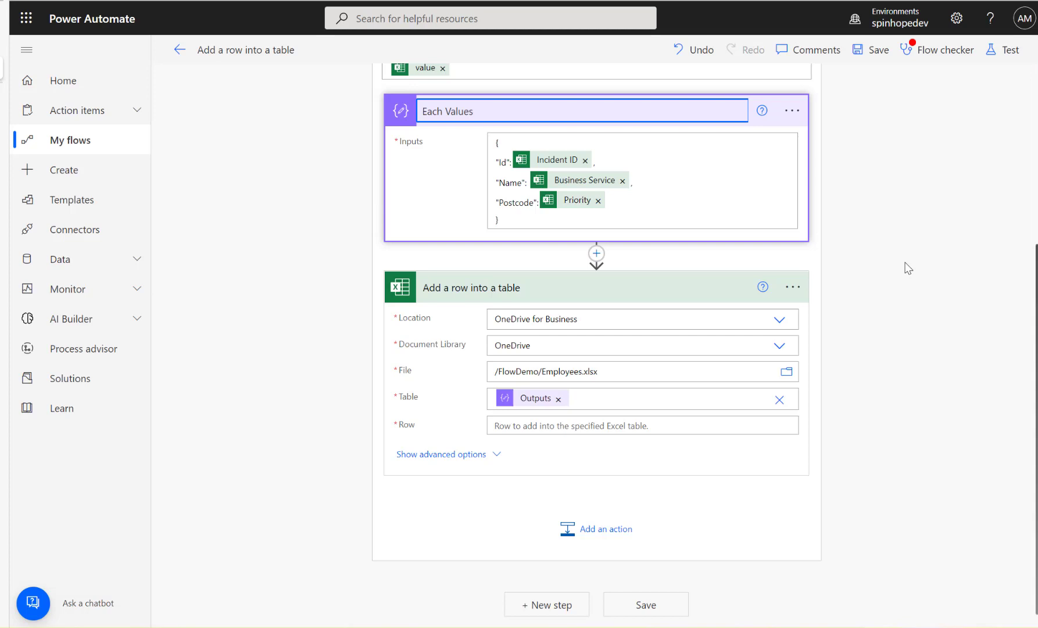
pyautogui.press('Return')
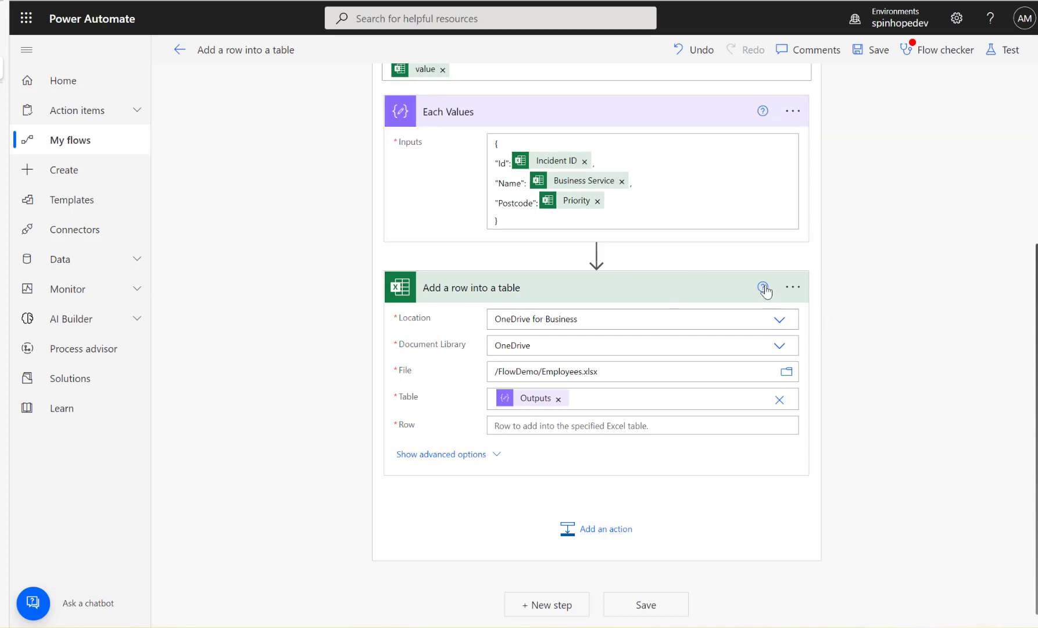
pyautogui.click(559, 425)
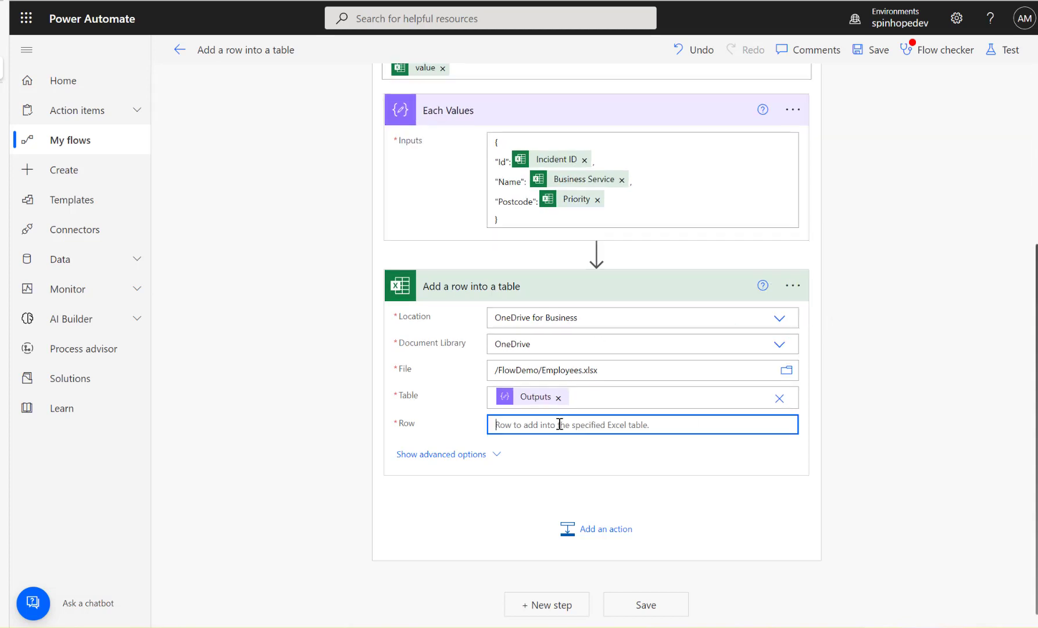
pyautogui.click(826, 555)
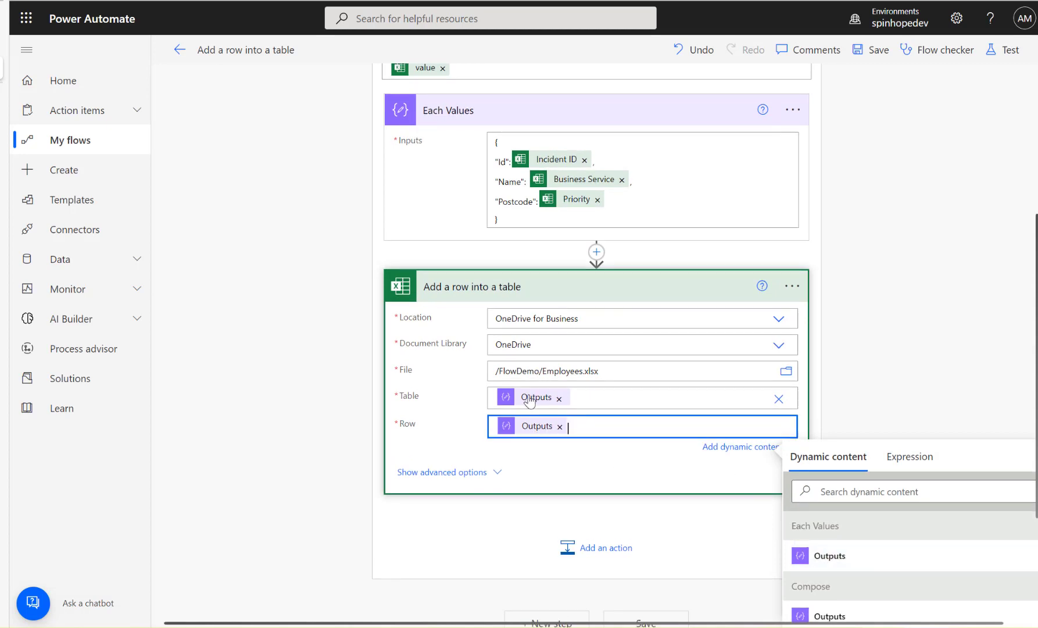
# Check the Compose input, then save the flow and run a manual test
pyautogui.moveTo(529, 401)
pyautogui.scroll(5, 529, 401)
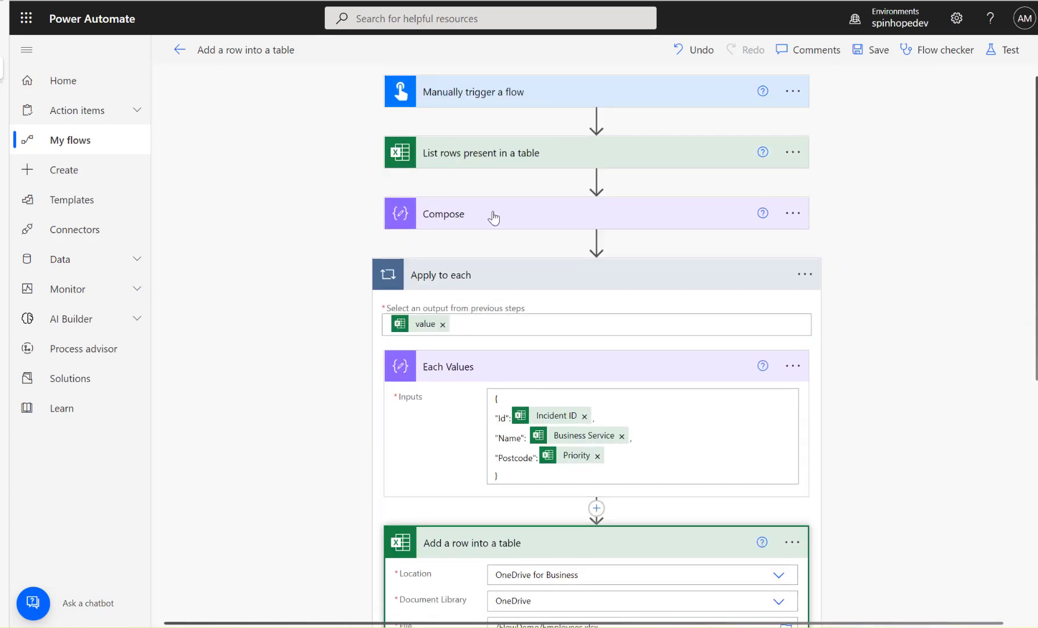
pyautogui.click(477, 222)
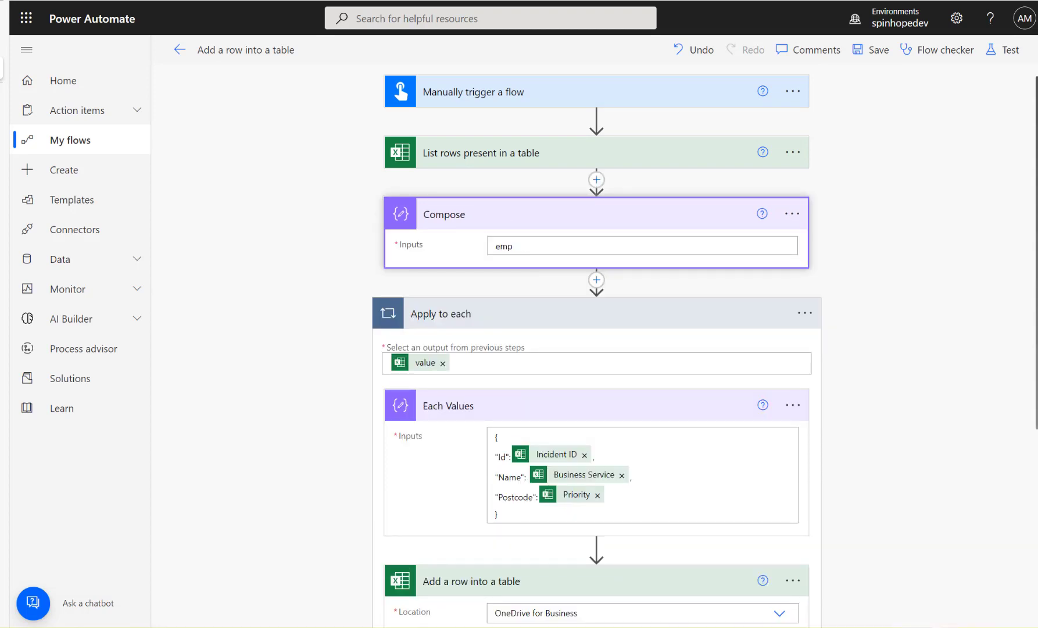
pyautogui.click(1004, 53)
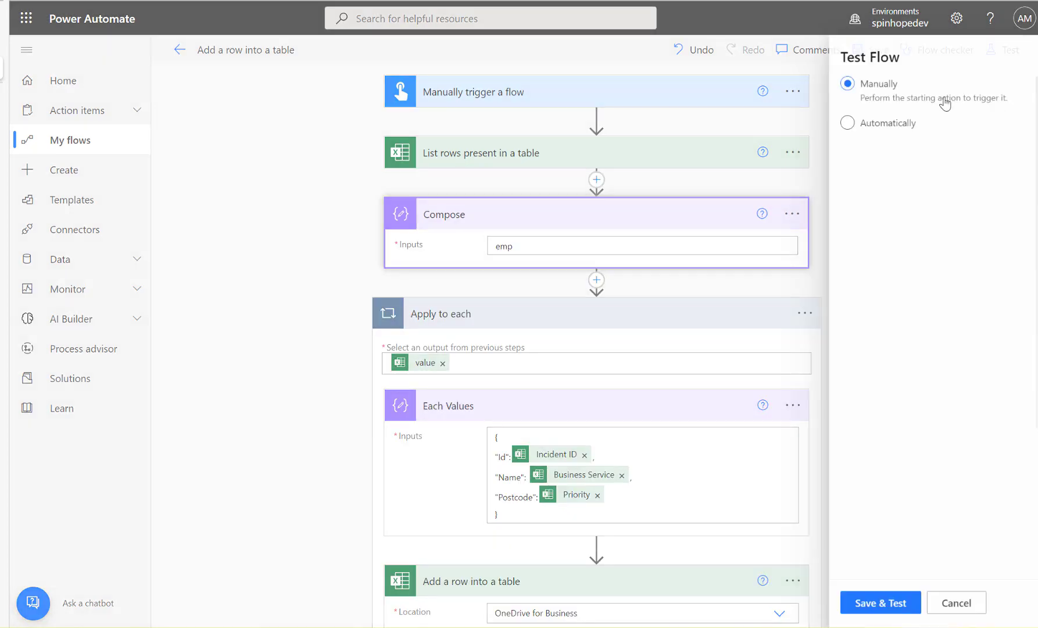
pyautogui.click(859, 611)
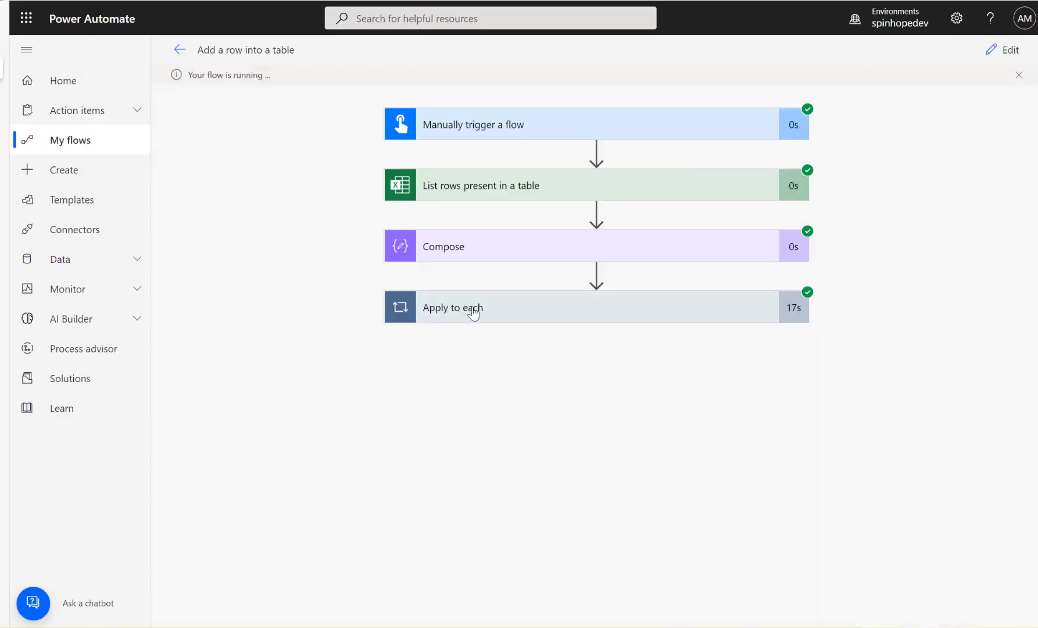
# Expand Apply to each in the run and review the Each Values JSON inputs
pyautogui.click(473, 312)
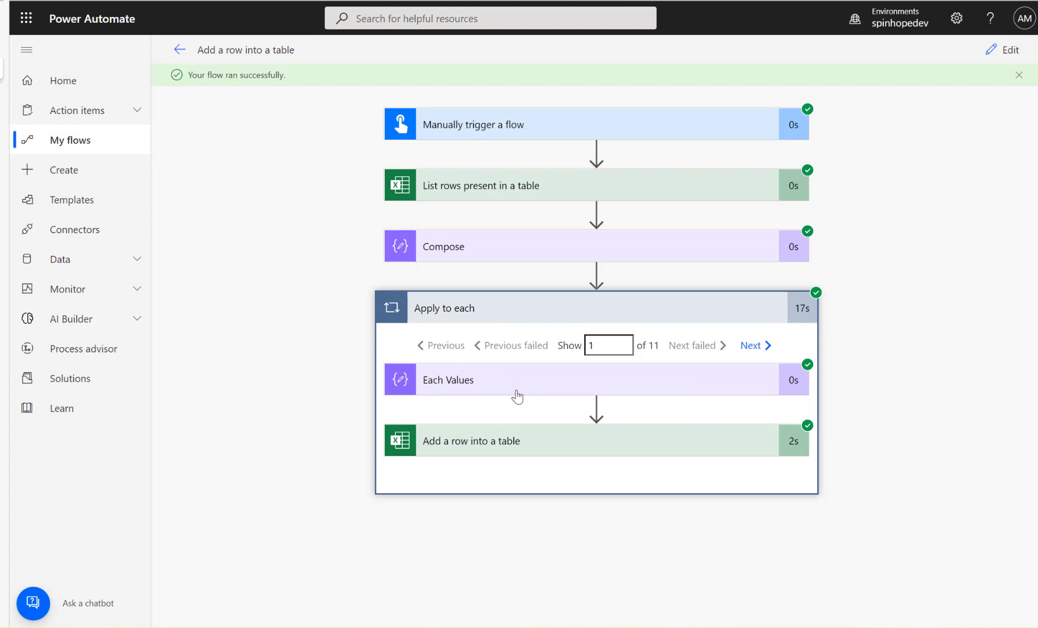
pyautogui.click(517, 396)
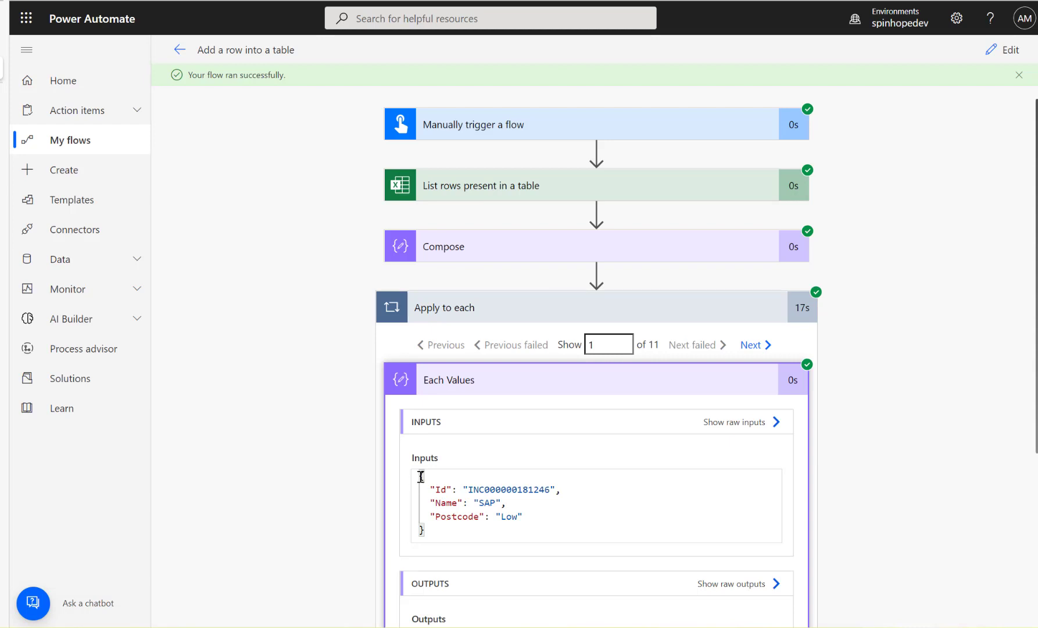
pyautogui.moveTo(421, 476); pyautogui.dragTo(460, 526)
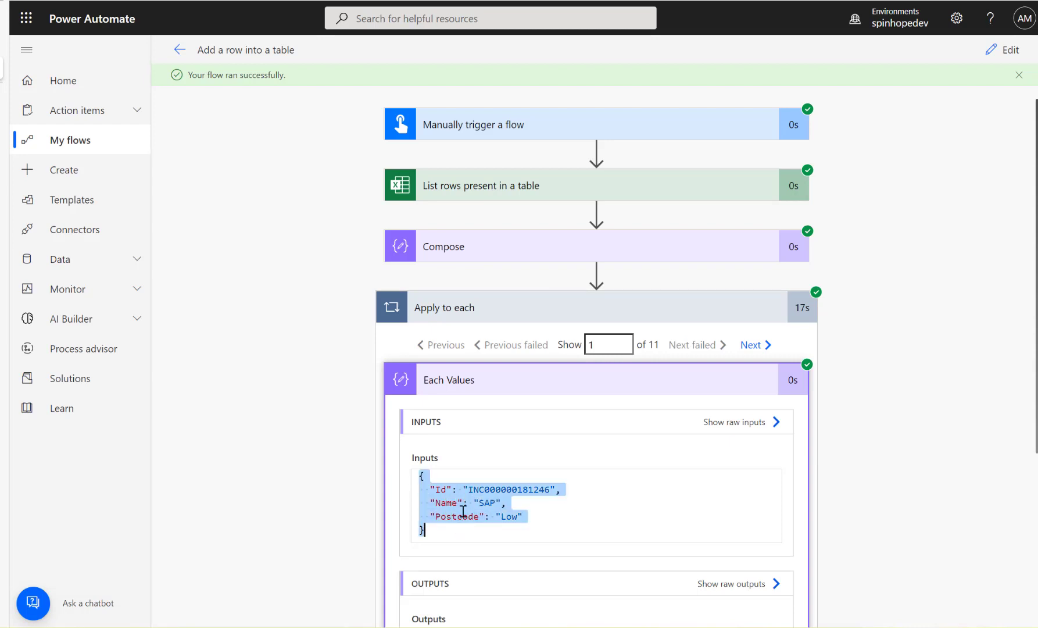
pyautogui.scroll(-1, 1036, 512)
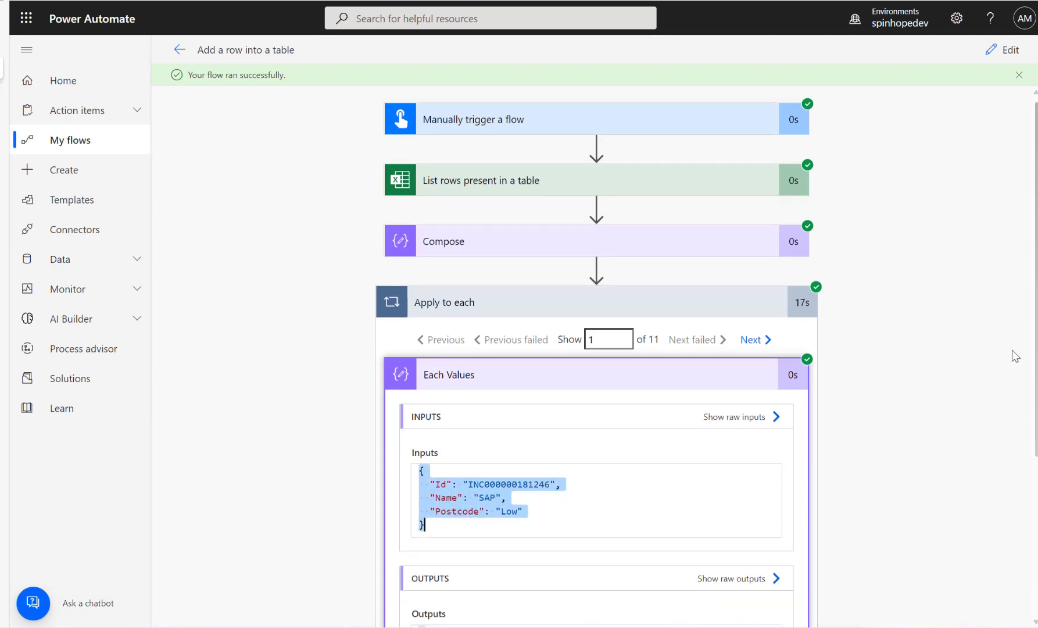
pyautogui.scroll(-4, 1036, 356)
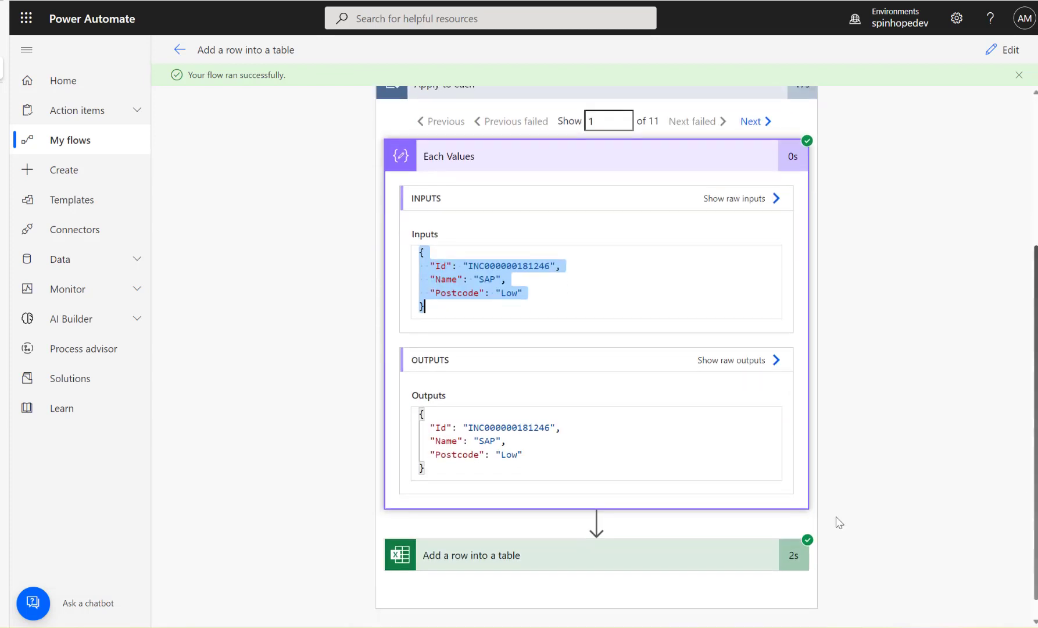
# Review the Add a row into a table run details and expand List rows present in a table
pyautogui.click(522, 561)
pyautogui.scroll(-7, 622, 552)
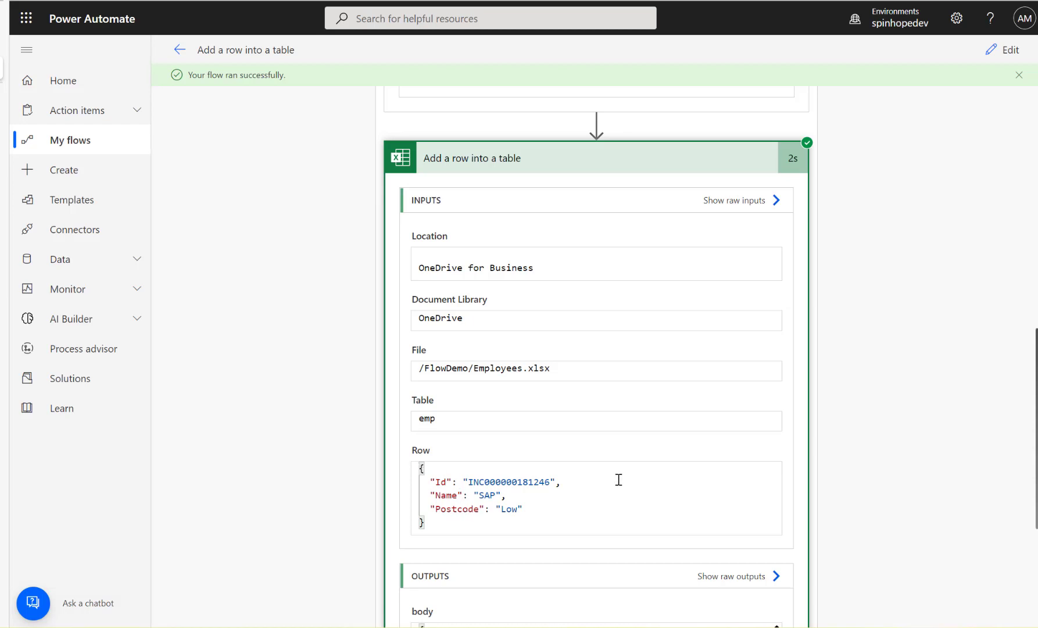
pyautogui.scroll(13, 619, 480)
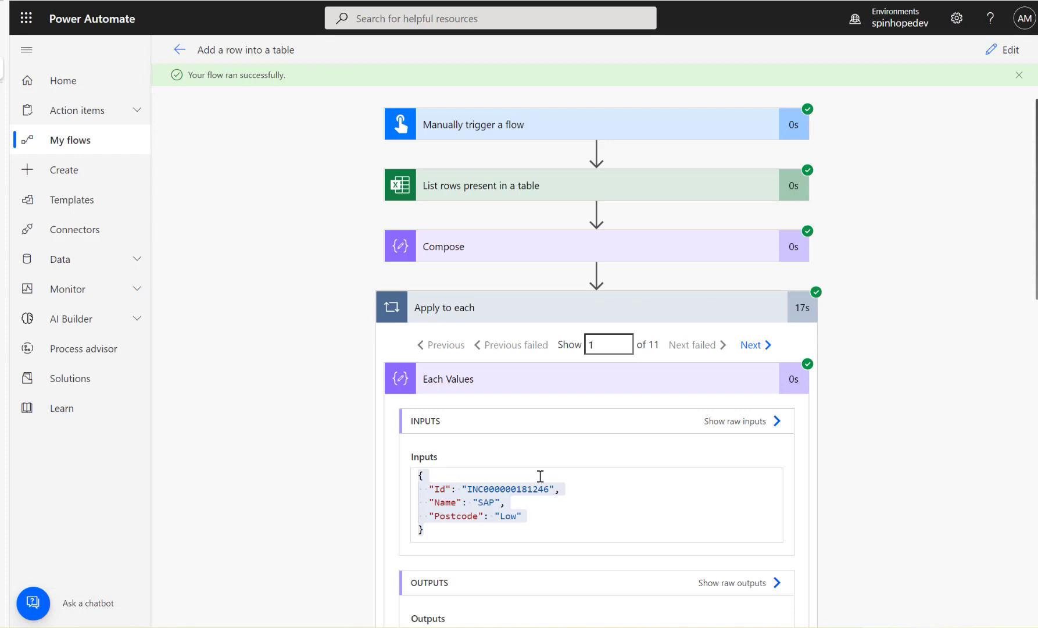
pyautogui.click(449, 198)
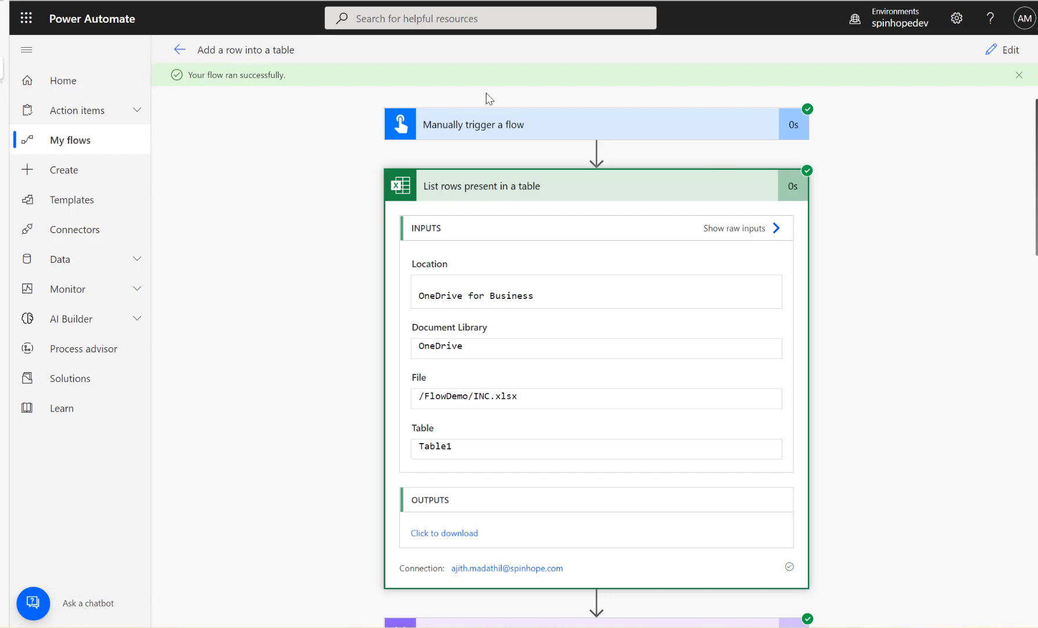
# View the List rows step's raw JSON output in a new tab, then close it
pyautogui.click(437, 535)
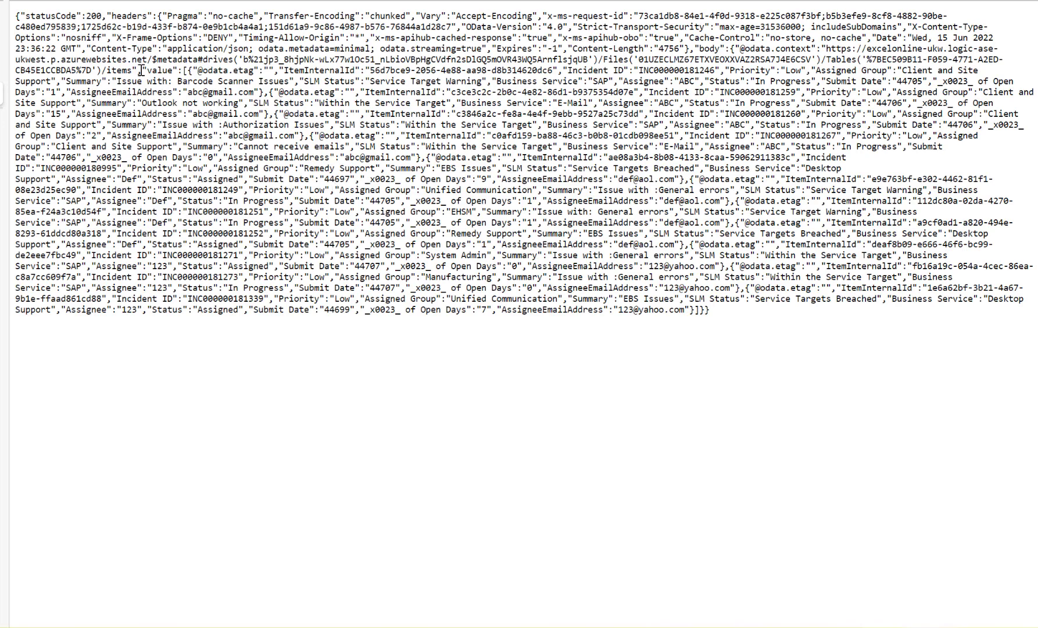
pyautogui.moveTo(140, 70); pyautogui.dragTo(737, 322)
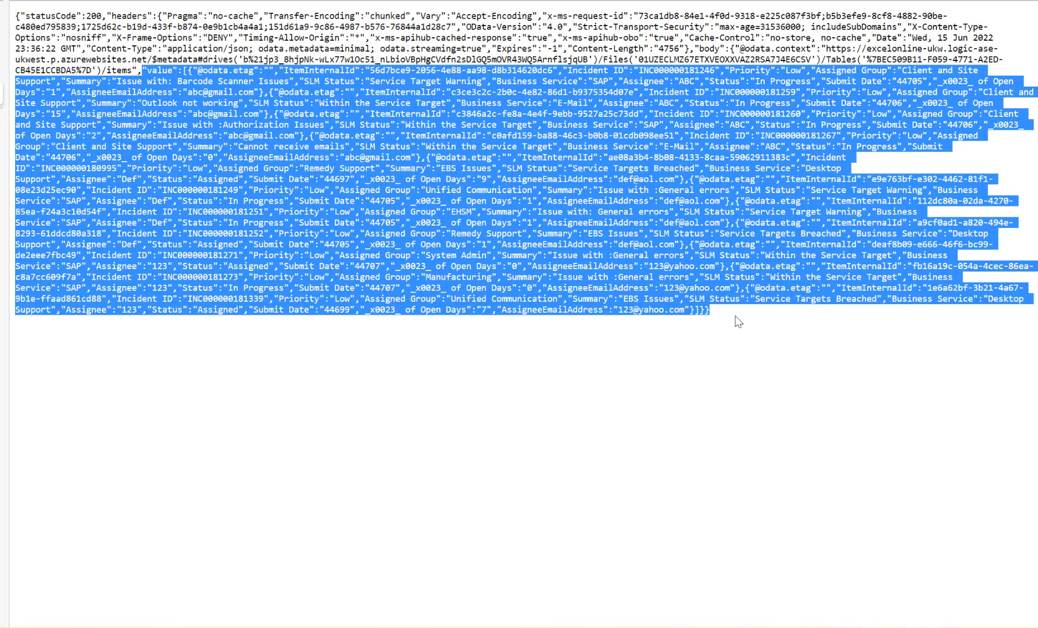
pyautogui.click(199, 73)
pyautogui.moveTo(194, 72); pyautogui.dragTo(400, 70)
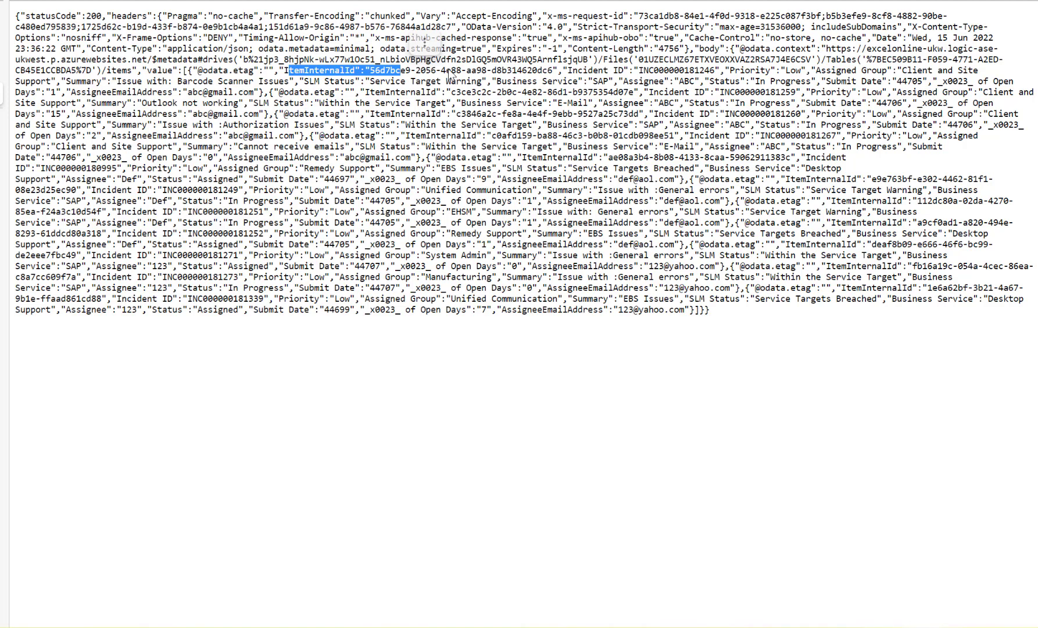
pyautogui.moveTo(7, 106)
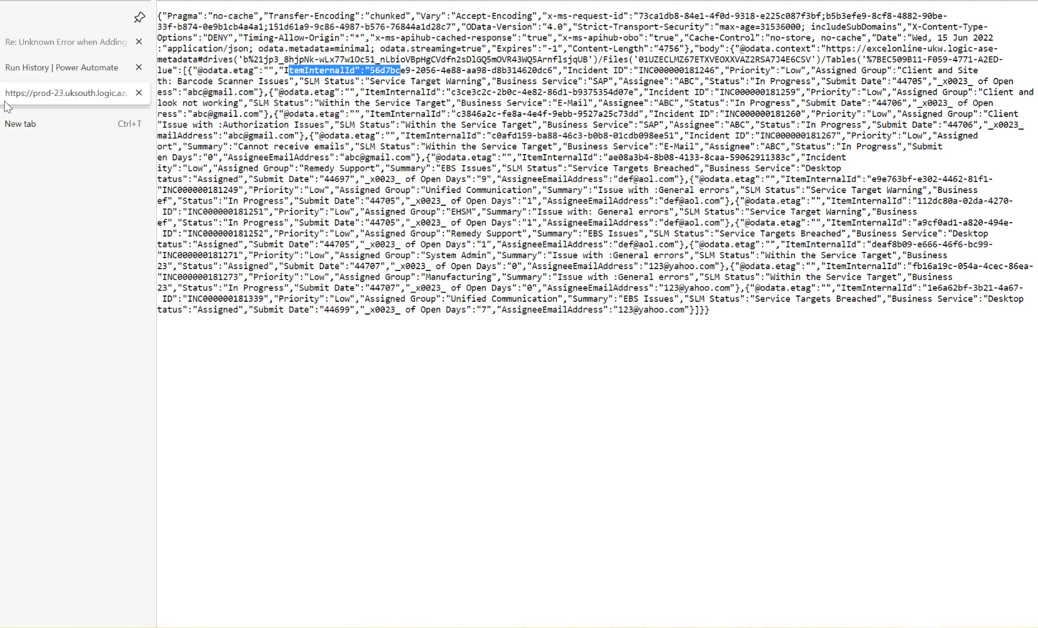
pyautogui.click(138, 93)
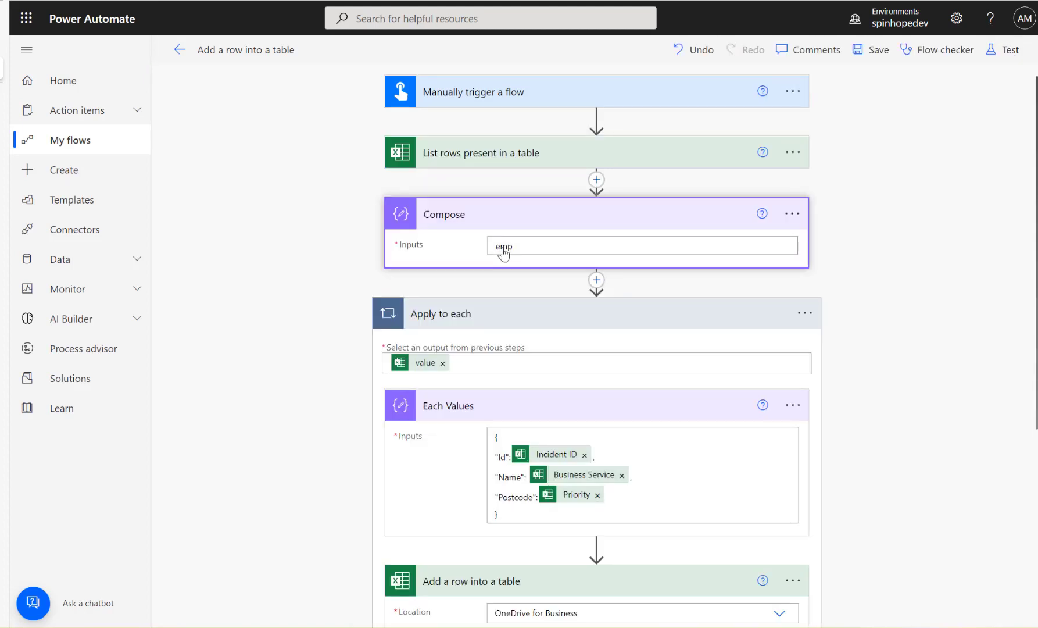
# Delete the "Postcode": Priority line from the Each Values inputs
pyautogui.scroll(-3, 574, 322)
pyautogui.scroll(-2, 583, 318)
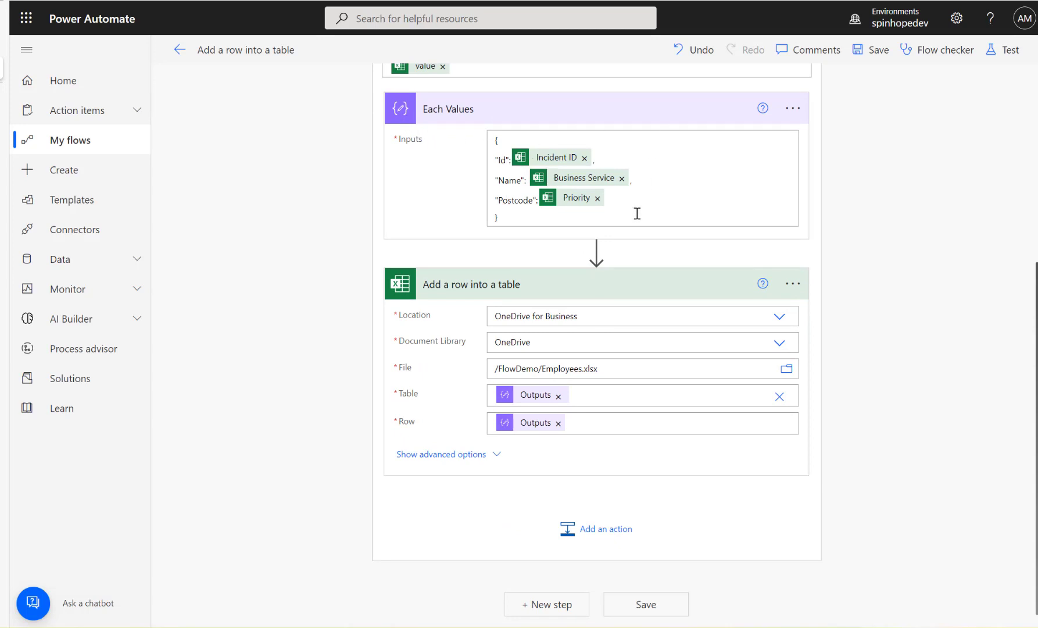
pyautogui.click(504, 162)
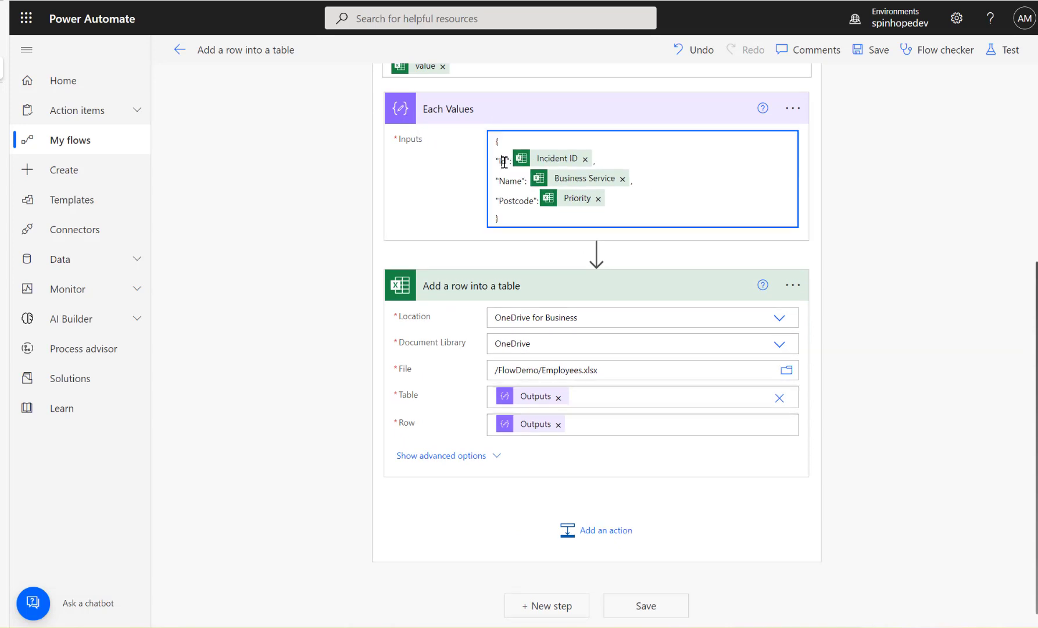
pyautogui.doubleClick(511, 181)
pyautogui.doubleClick(511, 204)
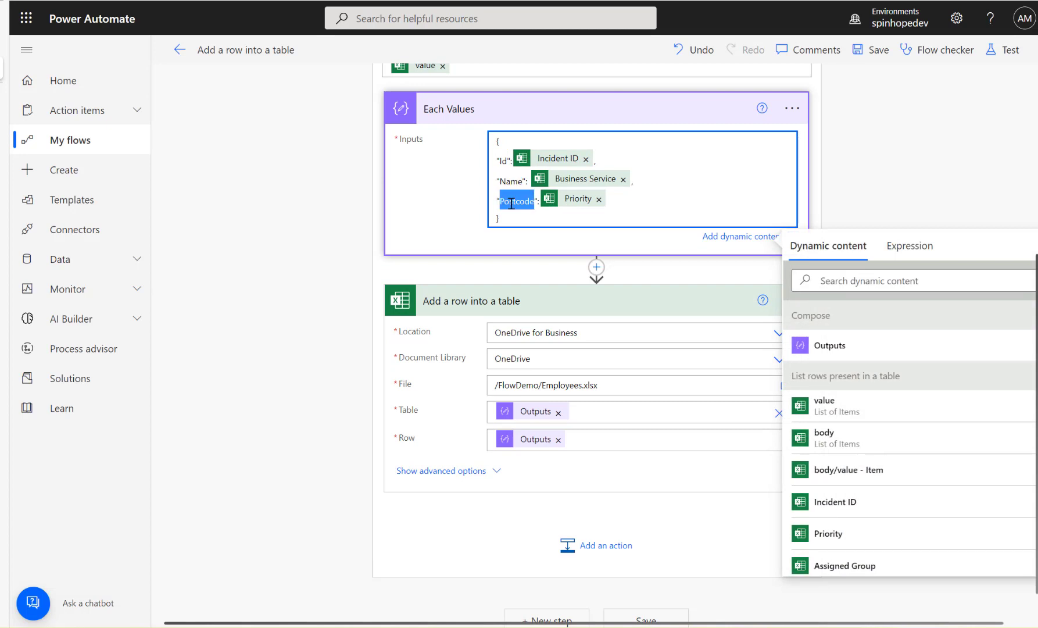
pyautogui.click(510, 204)
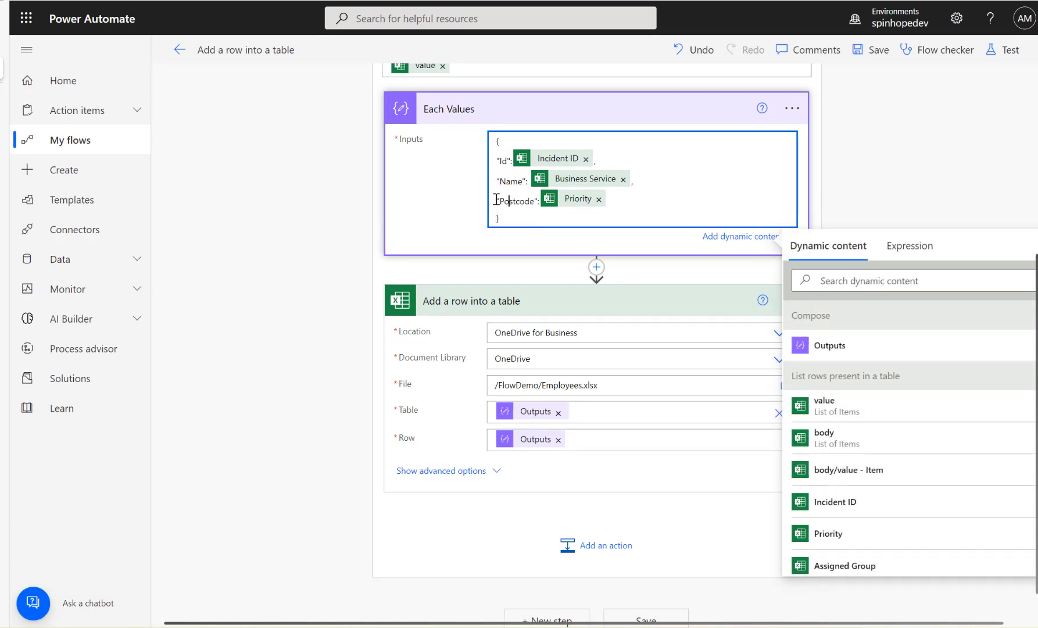
pyautogui.click(642, 194)
pyautogui.moveTo(635, 198); pyautogui.dragTo(477, 201)
pyautogui.press('BackSpace')
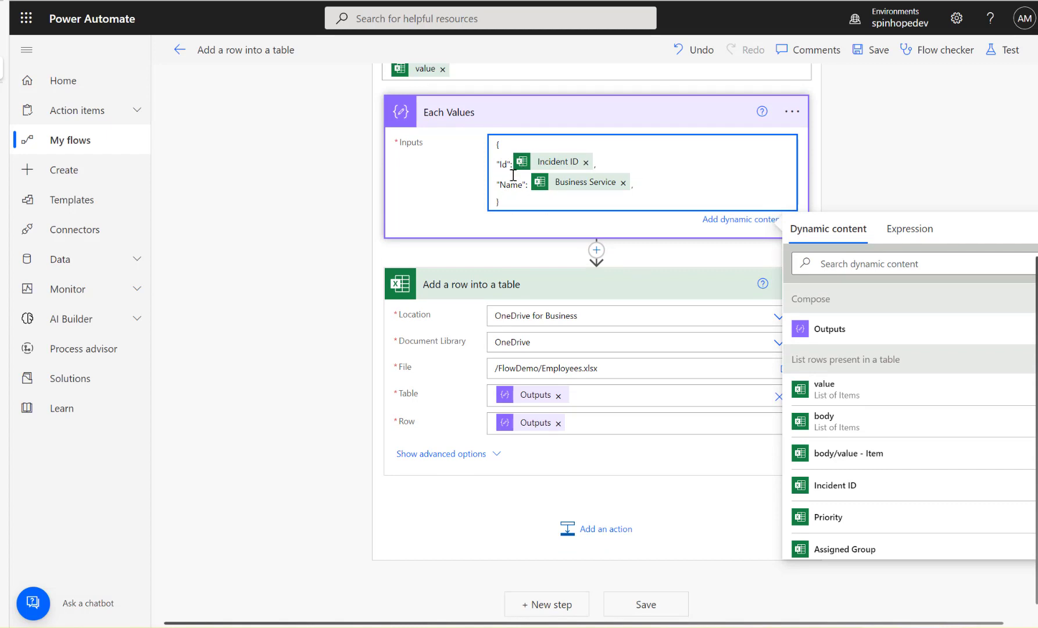
# Check that only the Id and Name lines remain and close the Each Values card
pyautogui.doubleClick(502, 164)
pyautogui.doubleClick(512, 186)
pyautogui.click(507, 165)
pyautogui.click(228, 346)
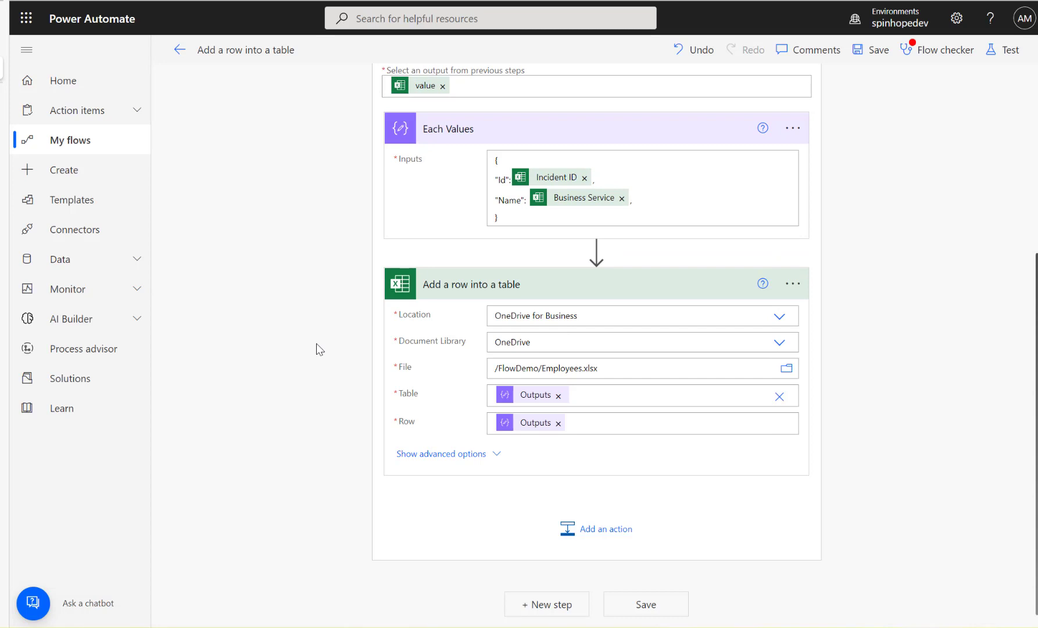